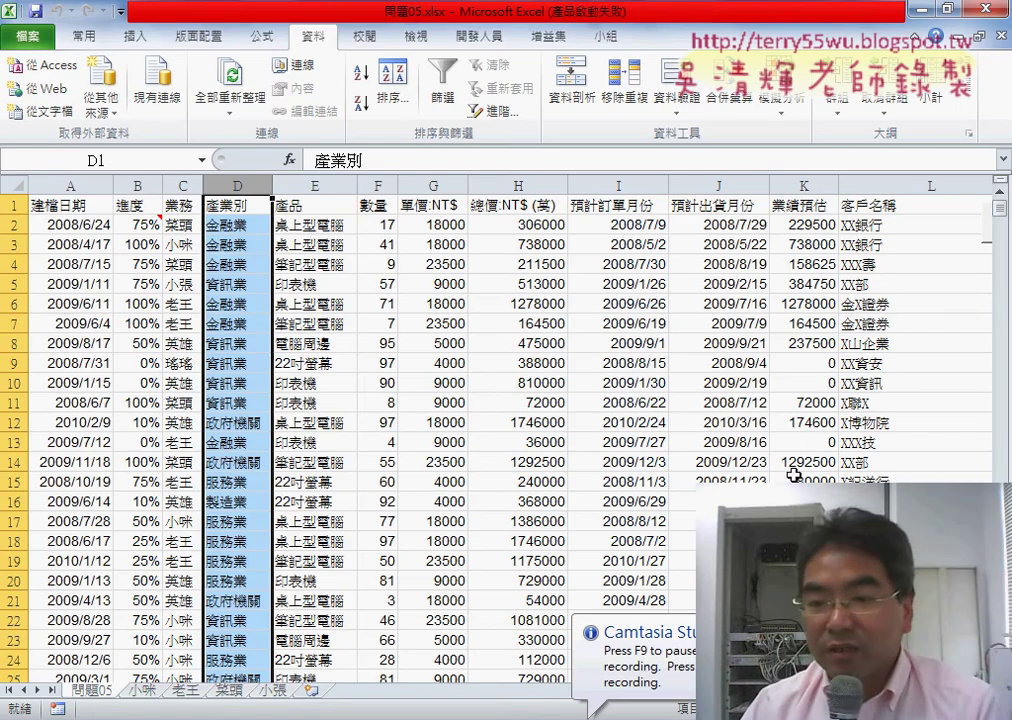
# Step: Scroll the sales sheet right and select columns E (產品) and L (客戶名稱)
pyautogui.hscroll(1, 880, 330)
pyautogui.hscroll(1, 900, 330)
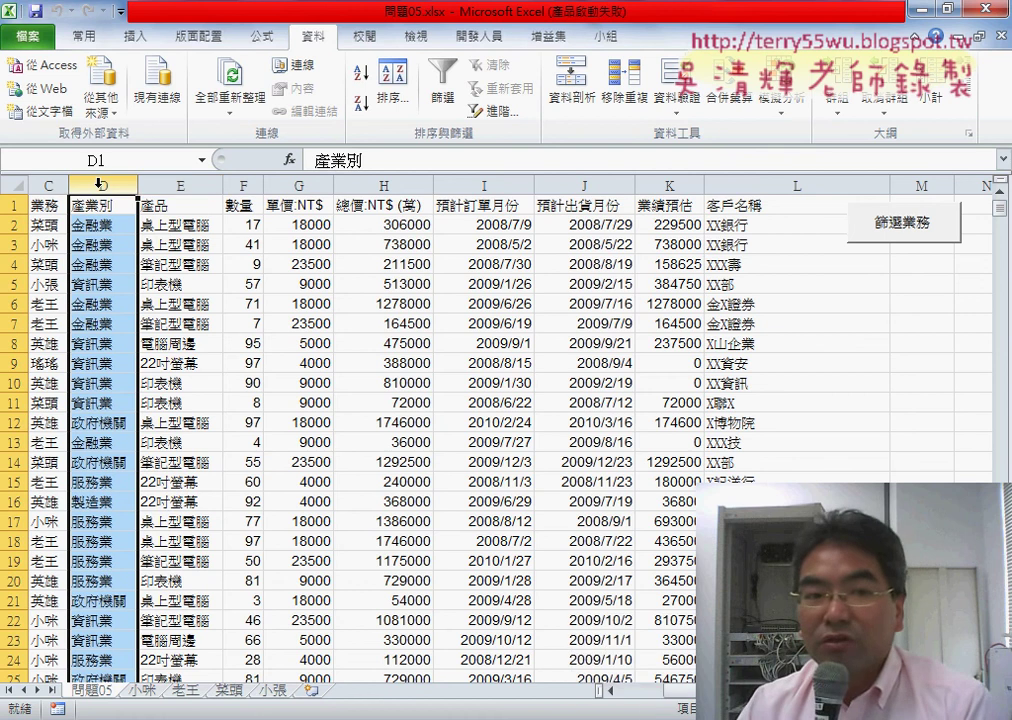
pyautogui.click(177, 181)
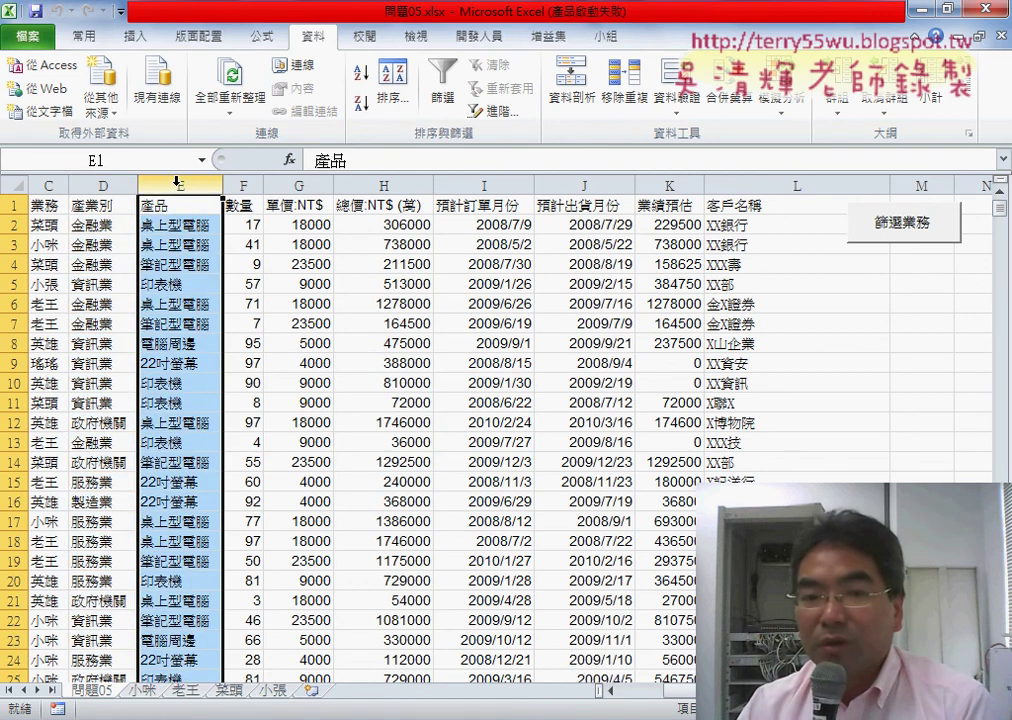
pyautogui.click(767, 185)
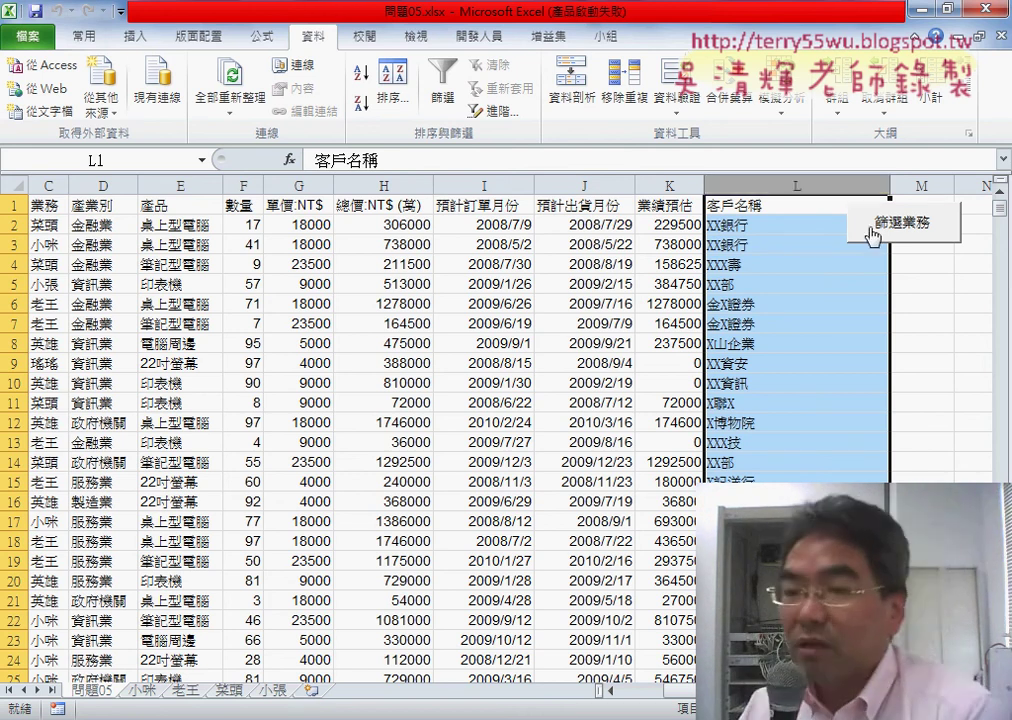
# Step: Open the VBA editor from the Developer tab and select all of Module1's 篩選業務 code
pyautogui.click(478, 35)
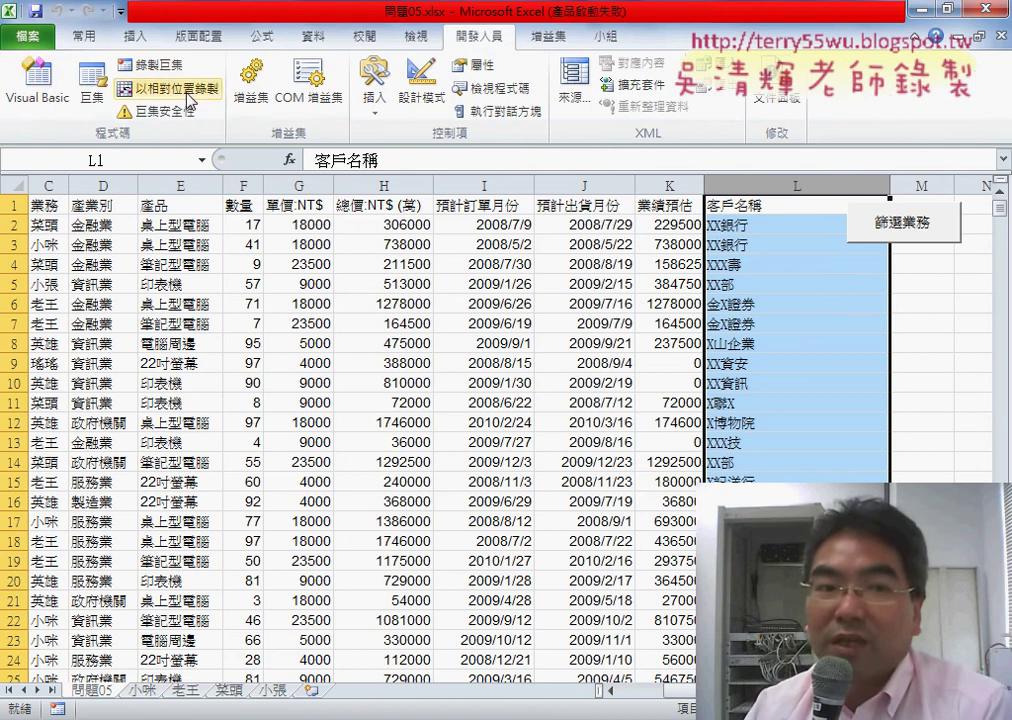
pyautogui.click(37, 80)
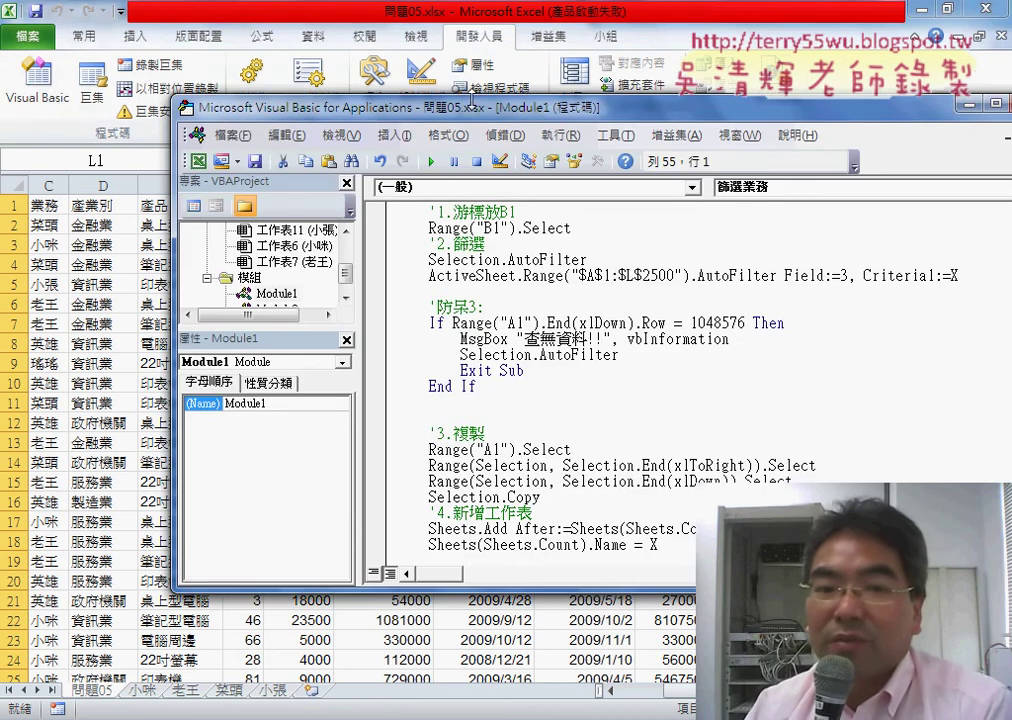
pyautogui.moveTo(483, 103); pyautogui.dragTo(358, 60)
pyautogui.scroll(4, 580, 320)
pyautogui.scroll(2, 580, 320)
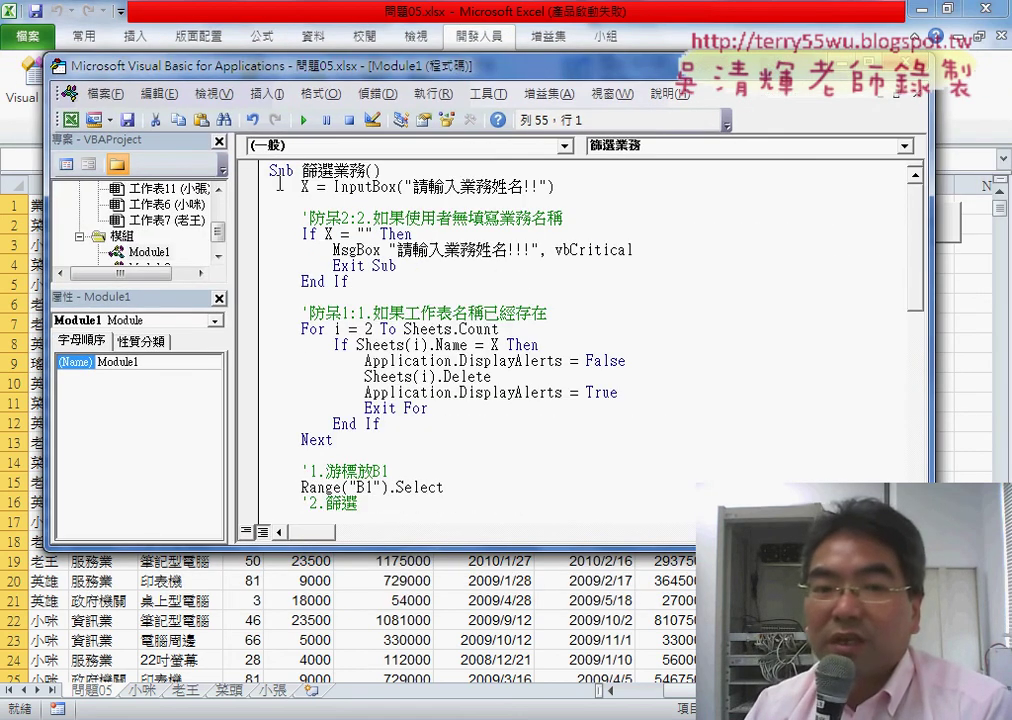
pyautogui.scroll(-2, 720, 372)
pyautogui.scroll(-7, 720, 372)
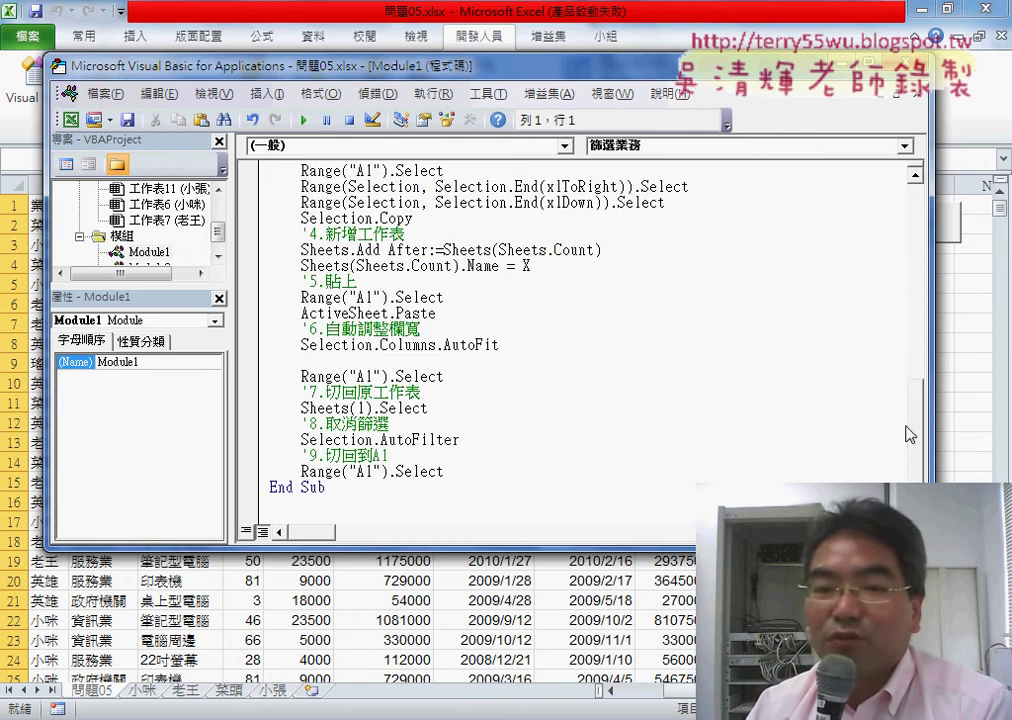
pyautogui.moveTo(915, 433)
pyautogui.mouseDown()
pyautogui.moveTo(915, 185)
pyautogui.moveTo(926, 467)
pyautogui.mouseUp()
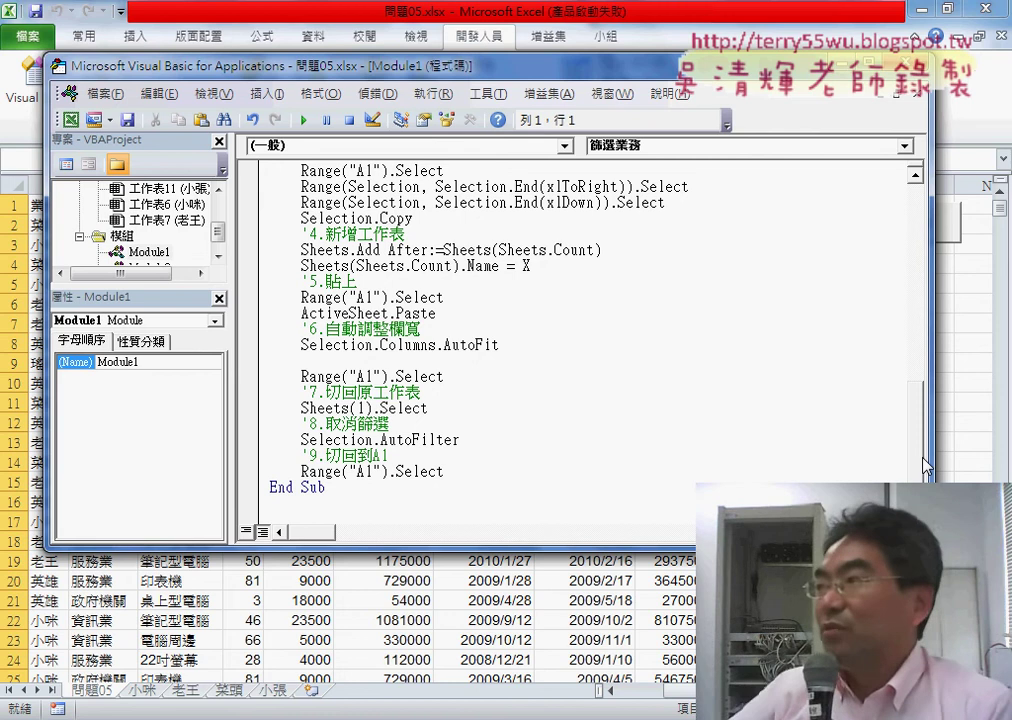
pyautogui.keyDown('shift'); pyautogui.click(339, 487); pyautogui.keyUp('shift')
# Step: Paste a copy of the macro below End Sub and rename it 篩選產業別
pyautogui.click(303, 519)
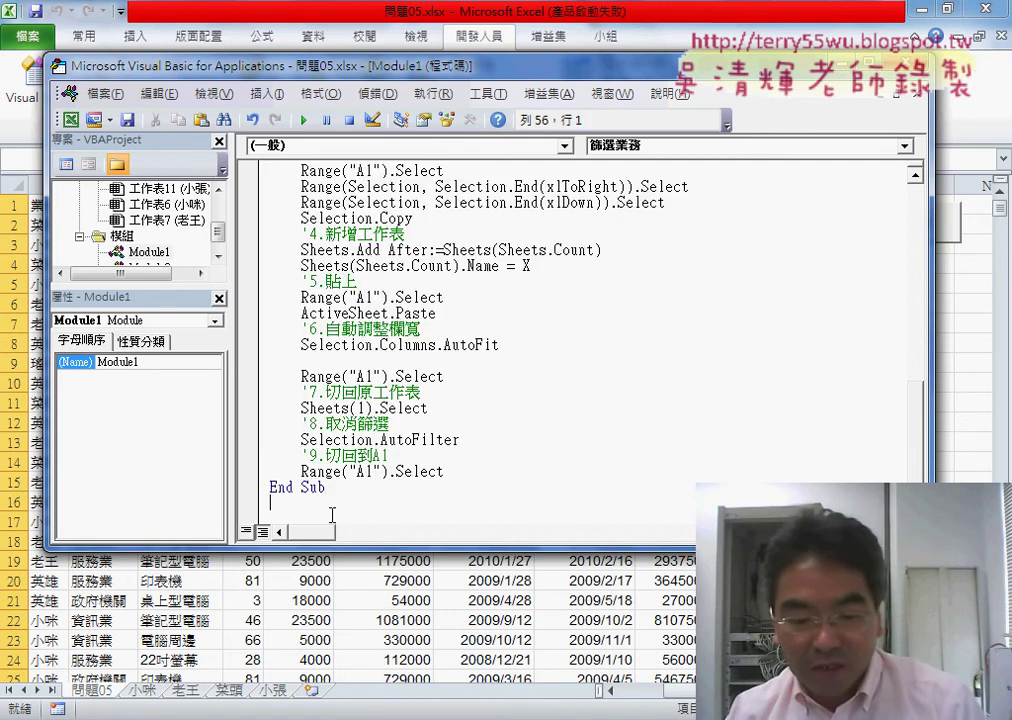
pyautogui.hotkey('ctrl', 'v')
pyautogui.scroll(4, 373, 517)
pyautogui.scroll(8, 391, 519)
pyautogui.scroll(2, 391, 519)
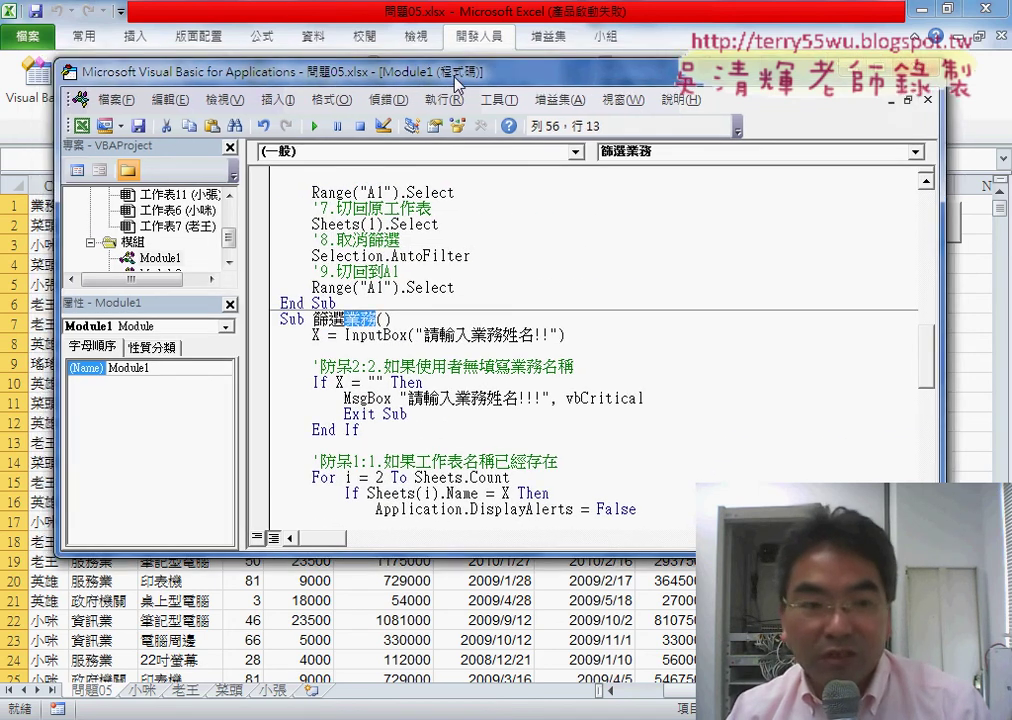
pyautogui.moveTo(449, 67); pyautogui.dragTo(653, 117)
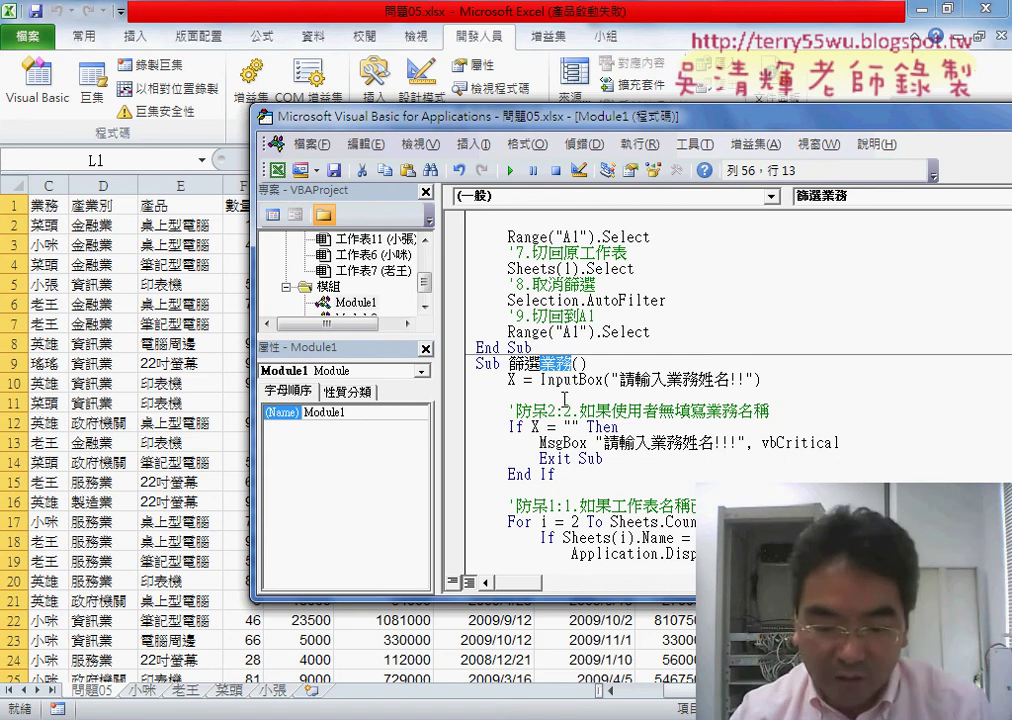
pyautogui.write('產業別')
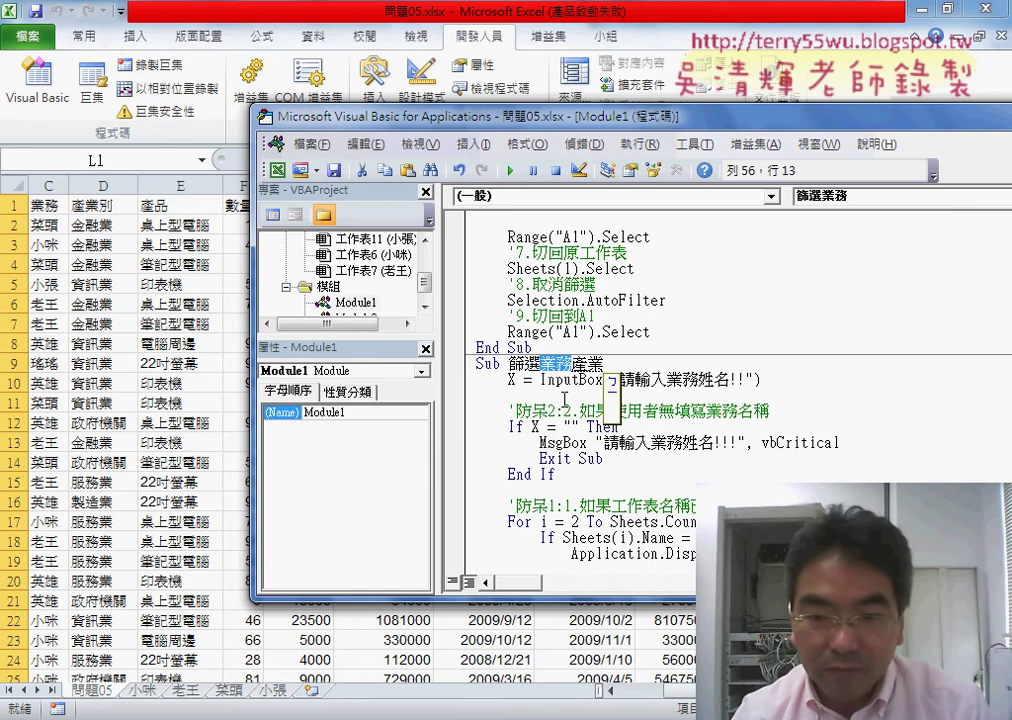
pyautogui.press('Return')
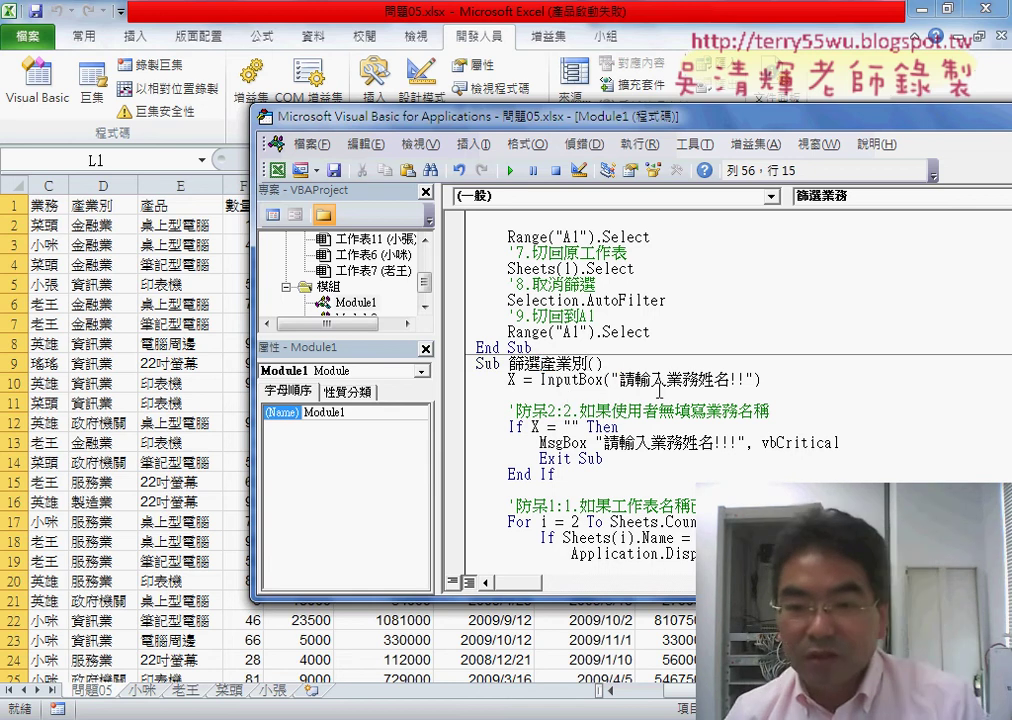
# Step: Change the InputBox prompt to 請輸入產業別名稱 and copy that wording for the warning
pyautogui.hotkey('shift', 'Right')
pyautogui.hotkey('shift', 'Right')
pyautogui.hotkey('shift', 'Right')
pyautogui.hotkey('ctrl', 'c')
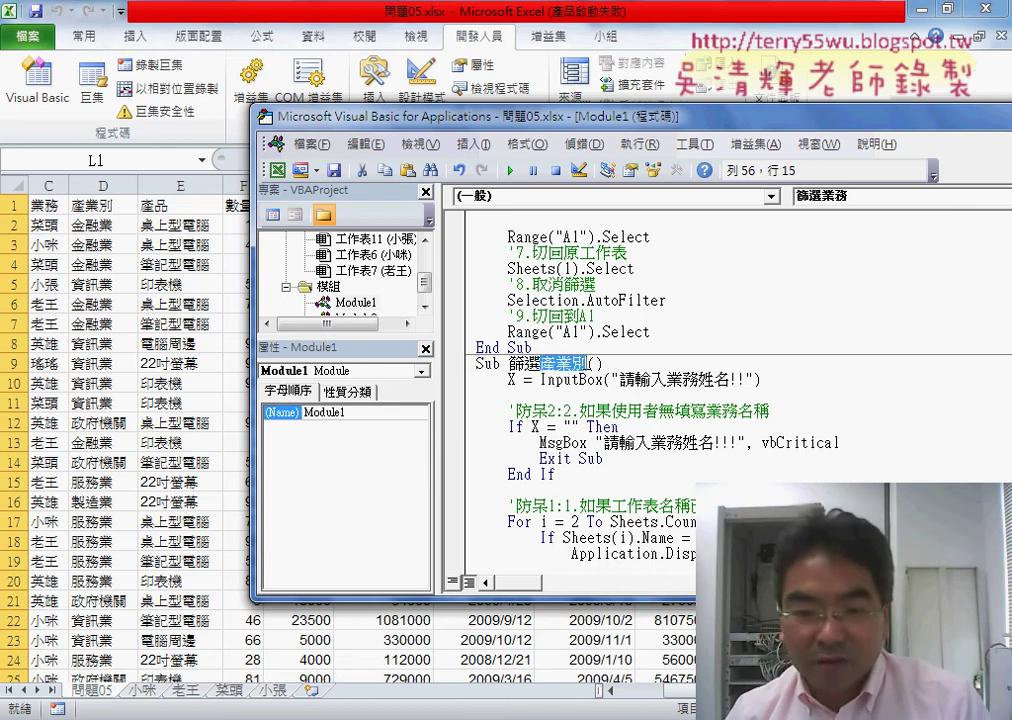
pyautogui.moveTo(667, 386); pyautogui.dragTo(698, 386)
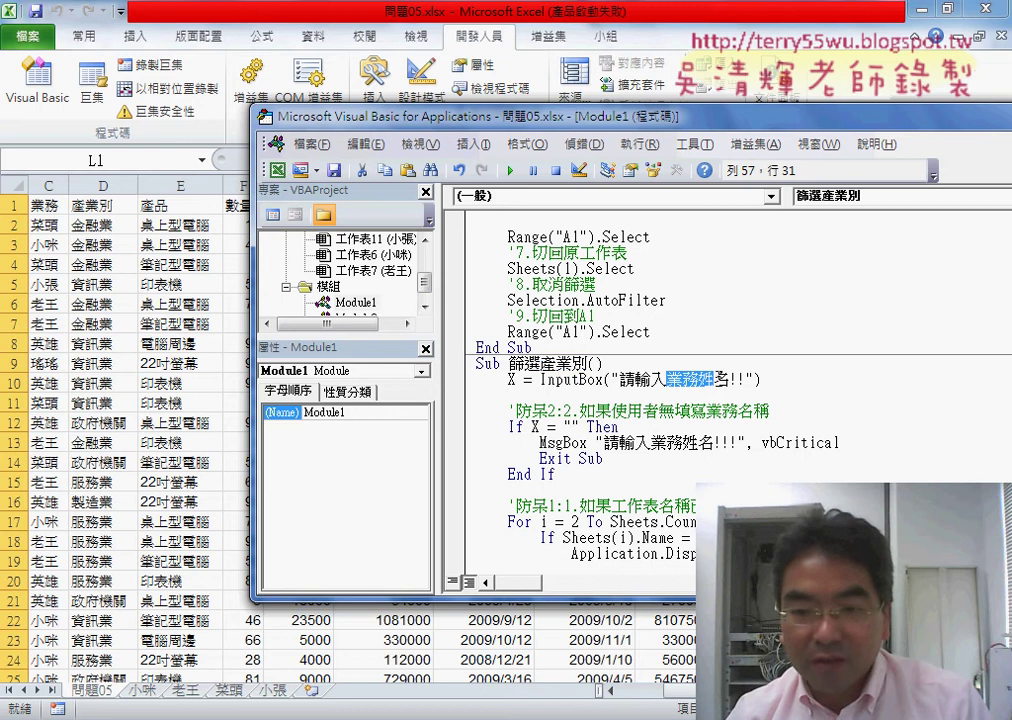
pyautogui.hotkey('ctrl', 'v')
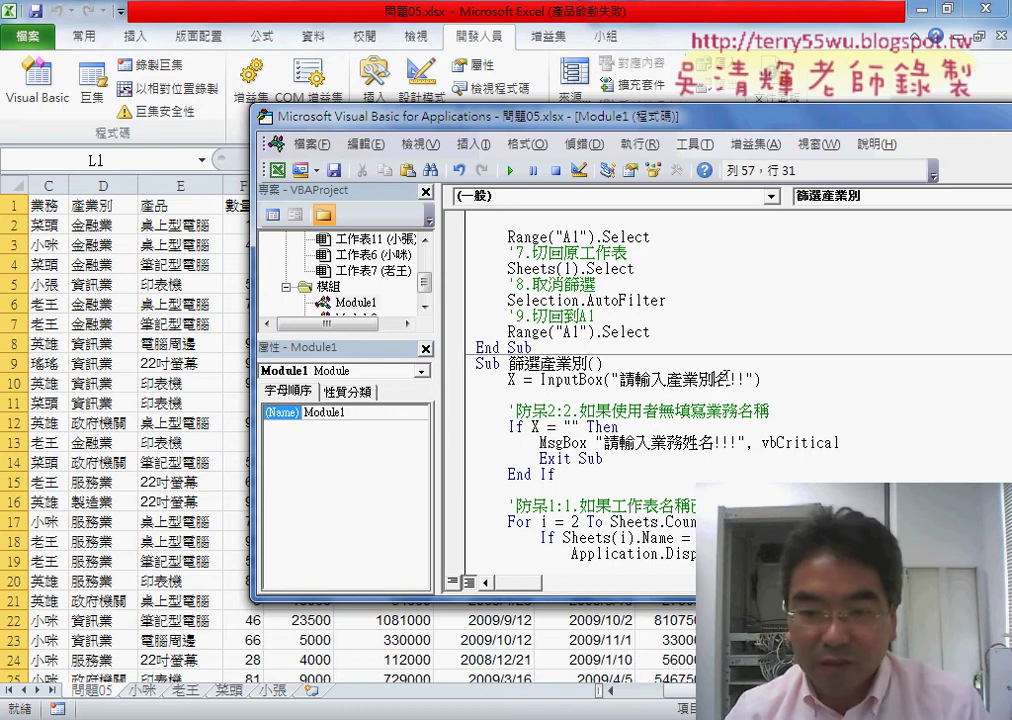
pyautogui.moveTo(729, 379); pyautogui.dragTo(715, 379)
pyautogui.write('稱名')
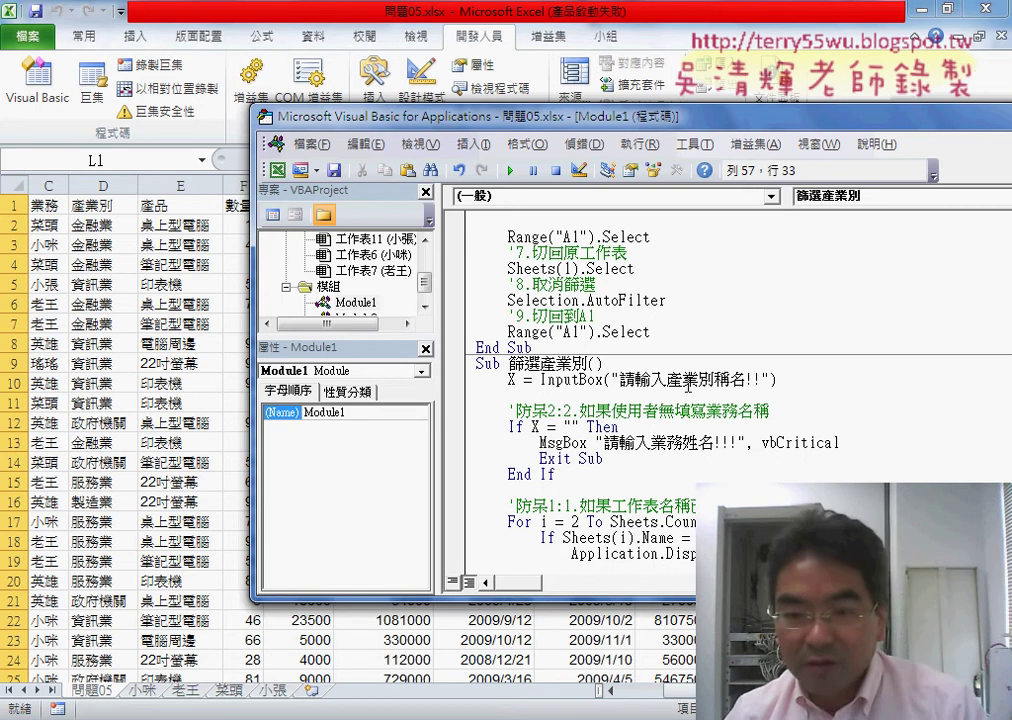
pyautogui.moveTo(745, 379); pyautogui.dragTo(719, 381)
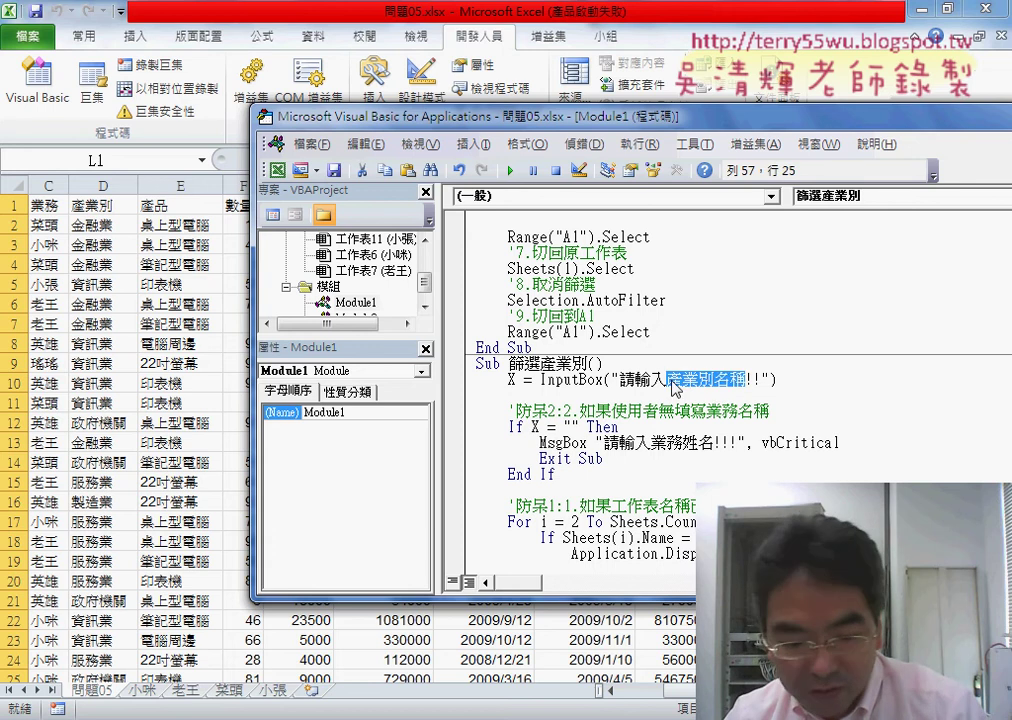
pyautogui.hotkey('ctrl', 'c')
pyautogui.moveTo(636, 442); pyautogui.dragTo(698, 442)
# Step: Put 產業別名稱 into the MsgBox warning and widen the code pane
pyautogui.hotkey('ctrl', 'v')
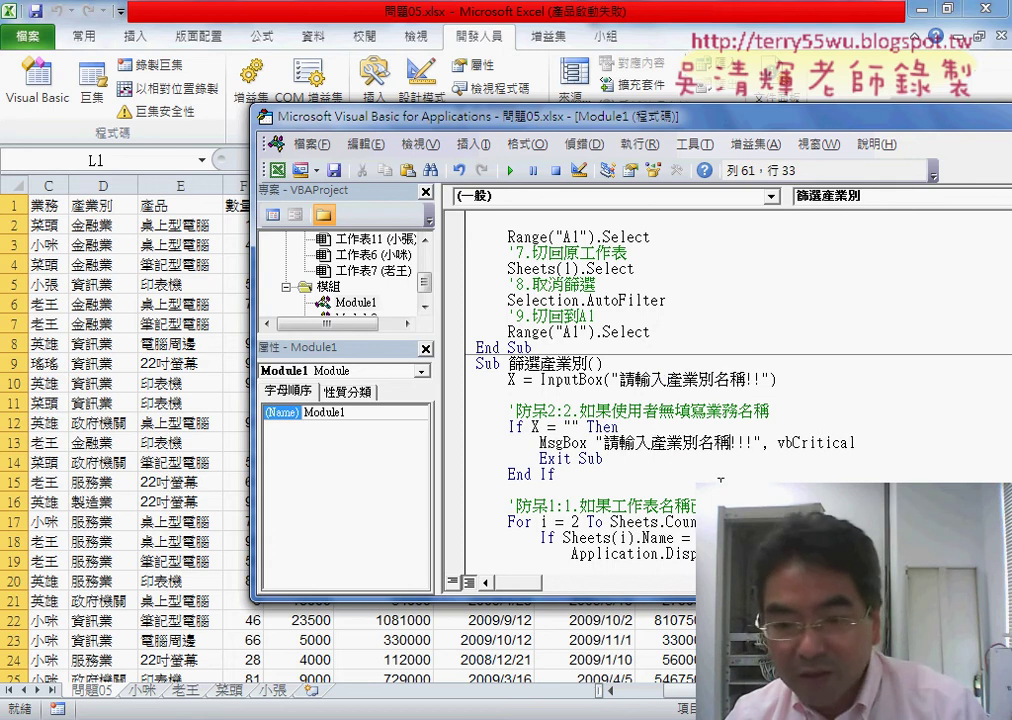
pyautogui.scroll(-3, 721, 483)
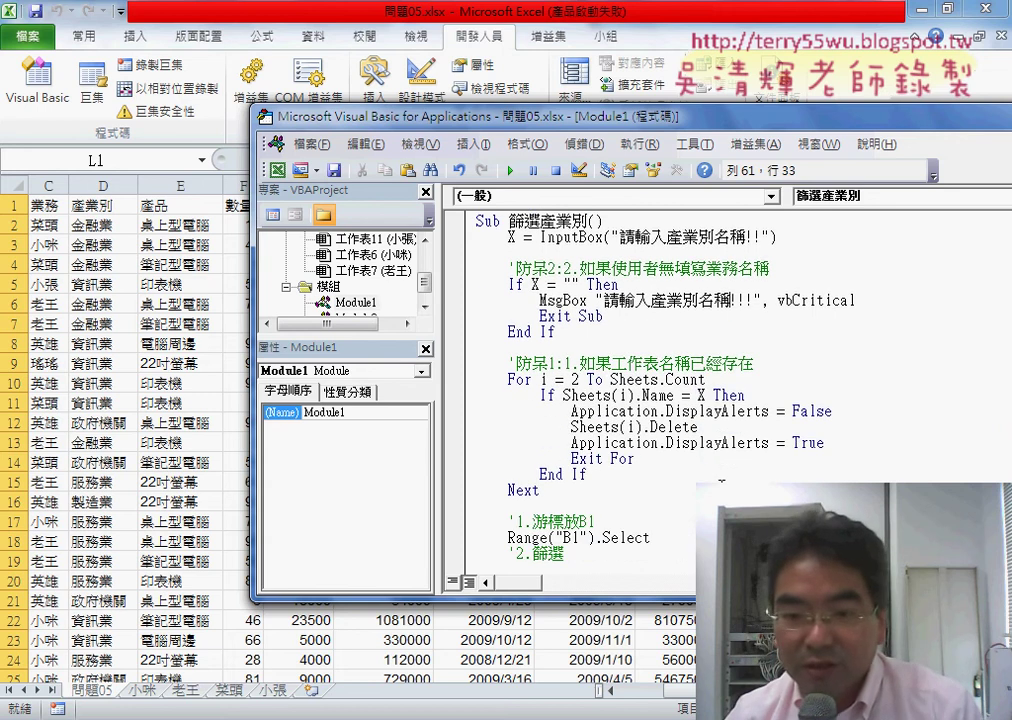
pyautogui.moveTo(439, 342); pyautogui.dragTo(386, 342)
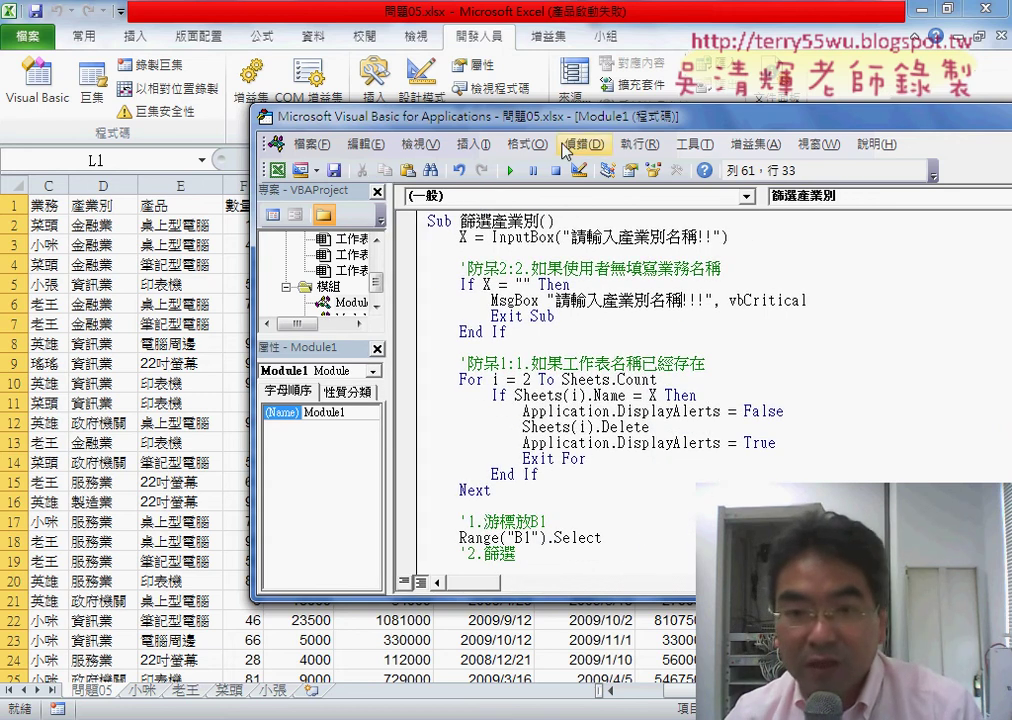
pyautogui.moveTo(460, 116); pyautogui.dragTo(290, 116)
pyautogui.scroll(-1, 496, 256)
pyautogui.scroll(-1, 496, 256)
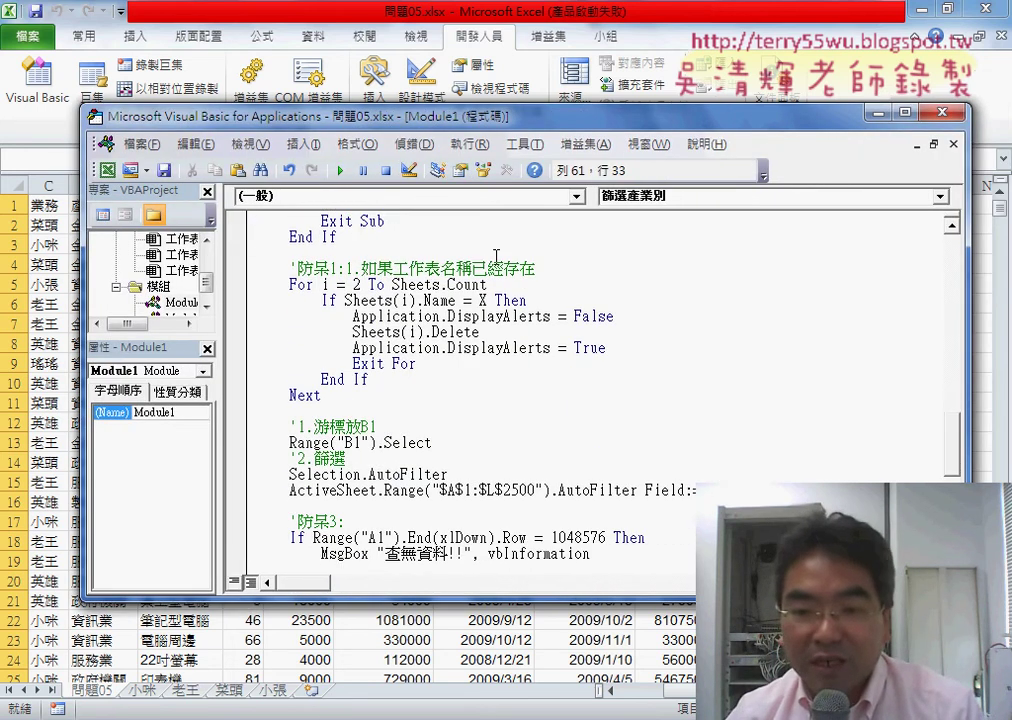
pyautogui.scroll(-2, 496, 257)
pyautogui.scroll(-1, 496, 257)
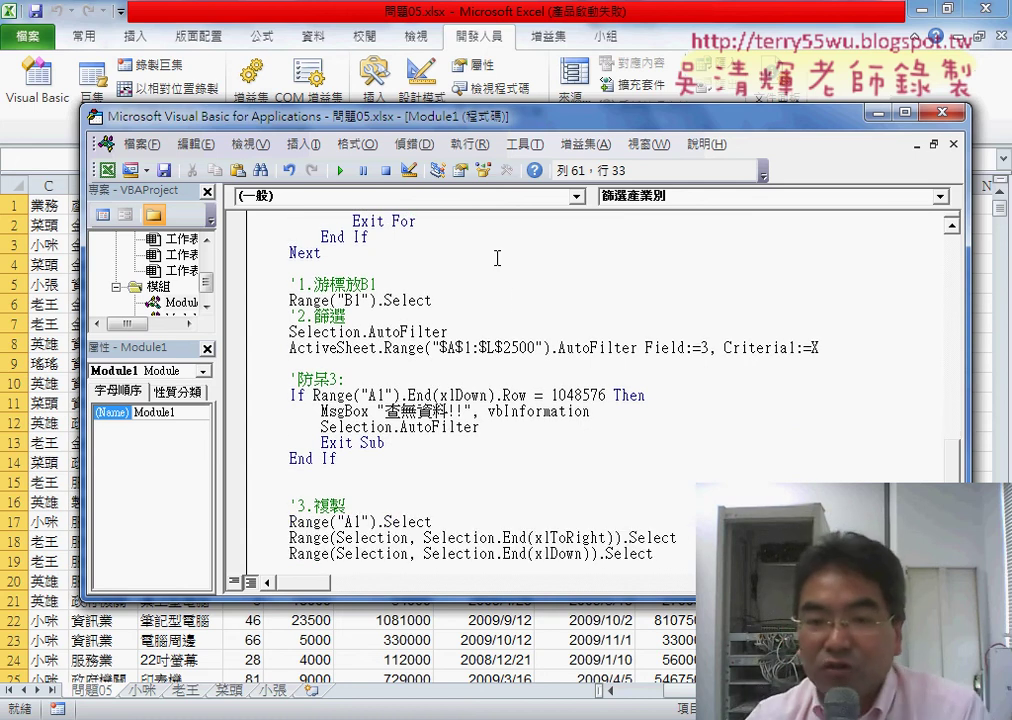
# Step: Change the AutoFilter Field from 3 to 4, then minimize the editor back to the sheet
pyautogui.doubleClick(705, 347)
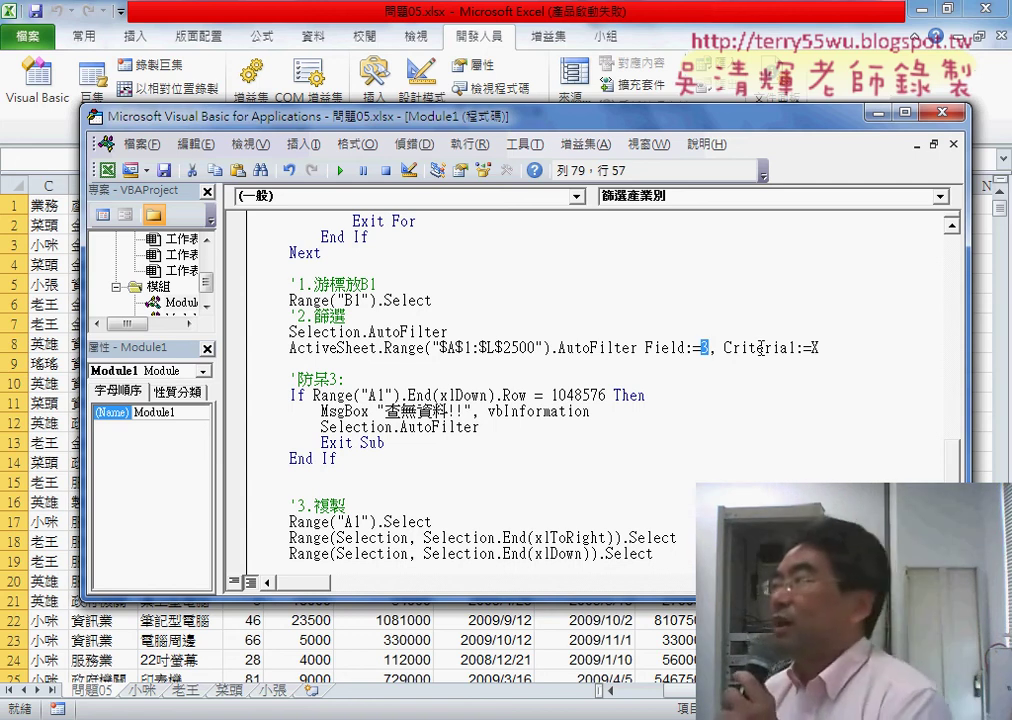
pyautogui.write('4')
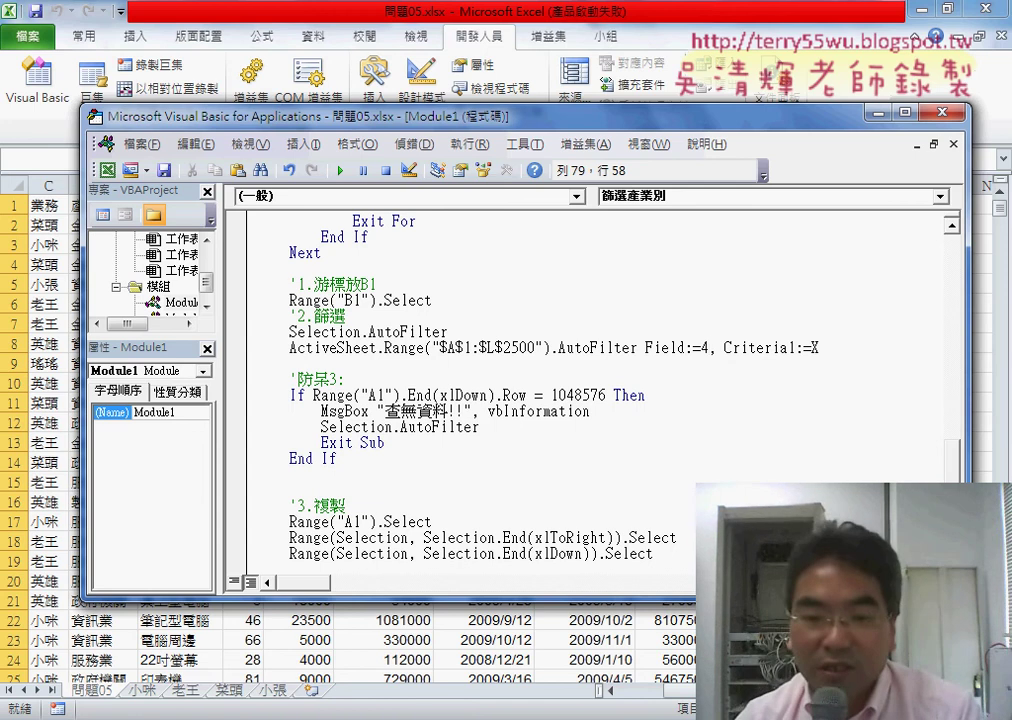
pyautogui.scroll(-3, 741, 390)
pyautogui.scroll(-2, 725, 397)
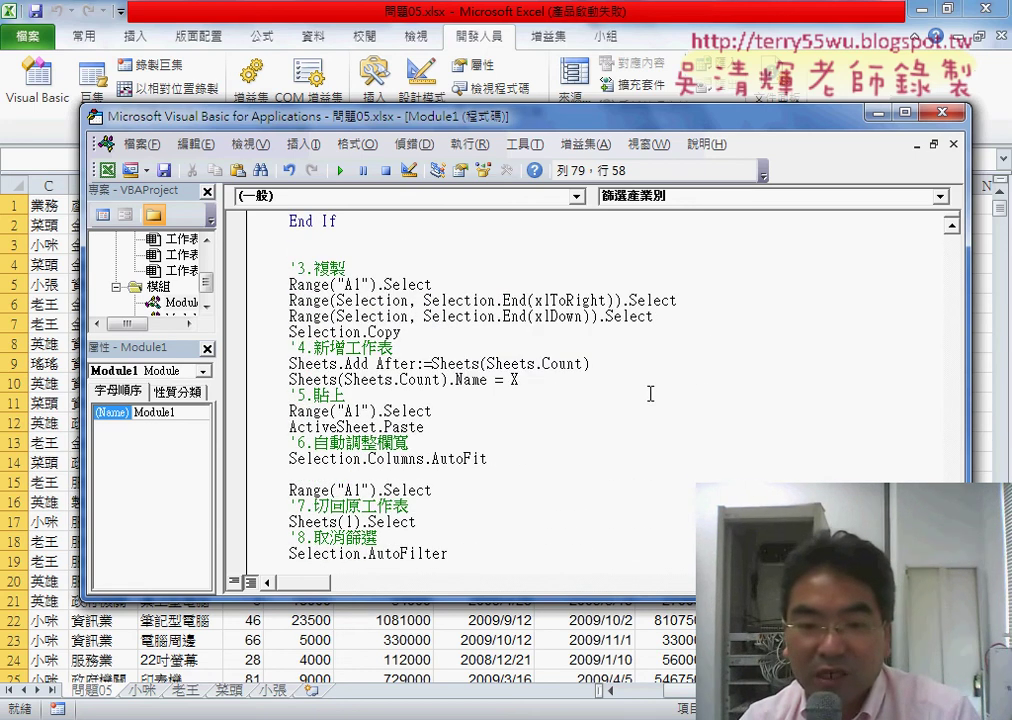
pyautogui.scroll(-2, 650, 394)
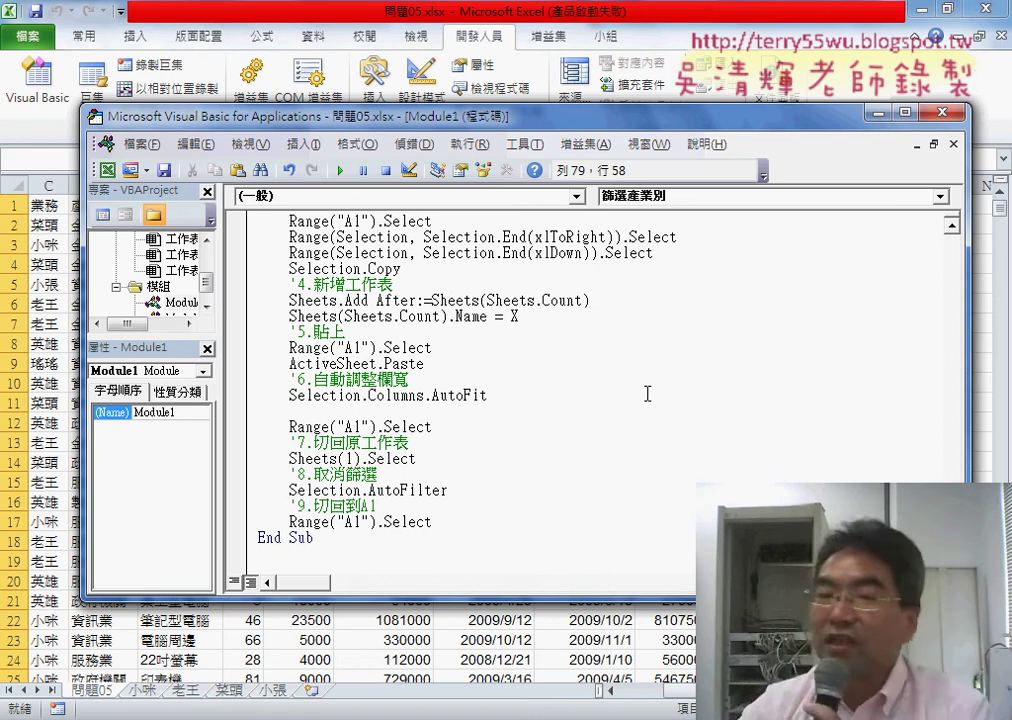
pyautogui.click(873, 114)
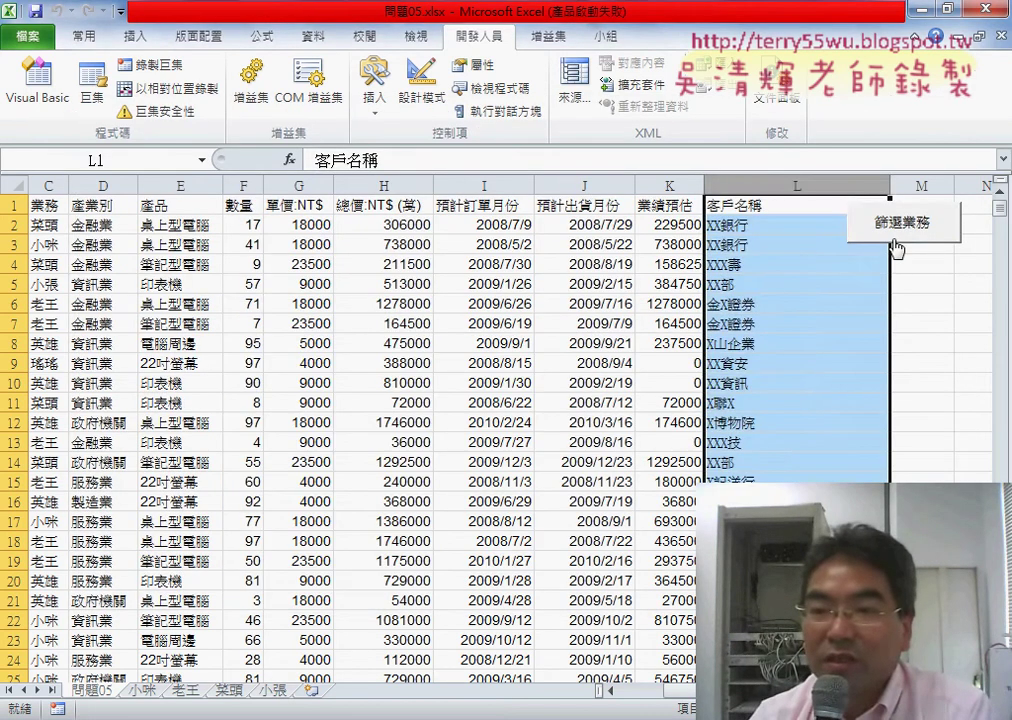
# Step: Duplicate the 篩選業務 button and assign the 篩選產業別 macro to the copy
pyautogui.rightClick(896, 249)
pyautogui.click(899, 264)
pyautogui.click(842, 264)
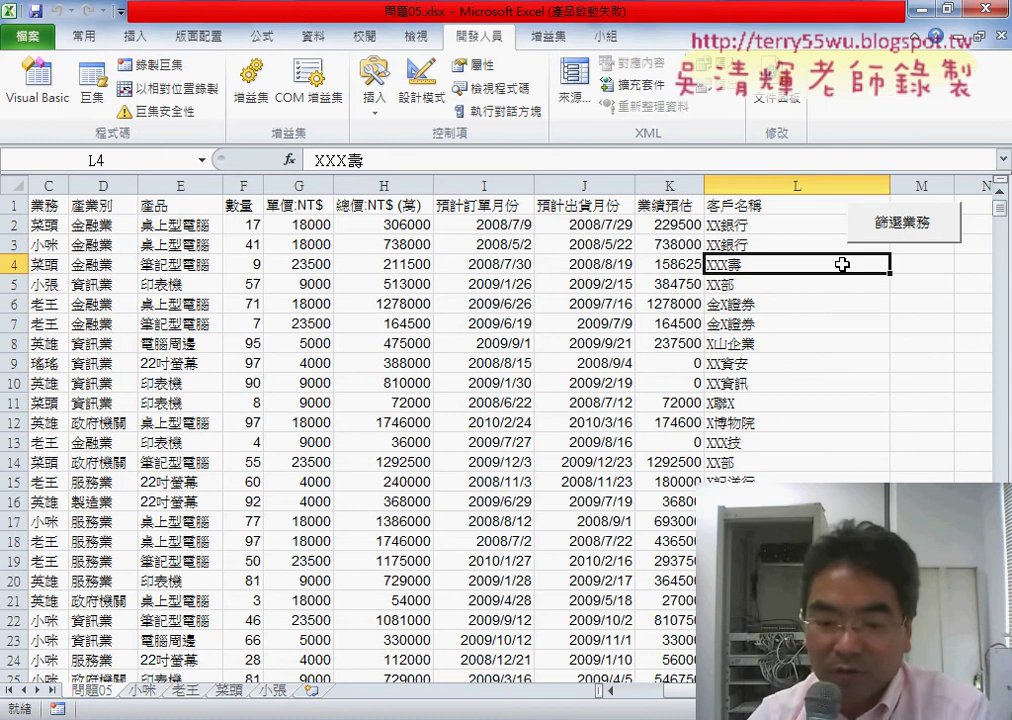
pyautogui.hotkey('ctrl', 'v')
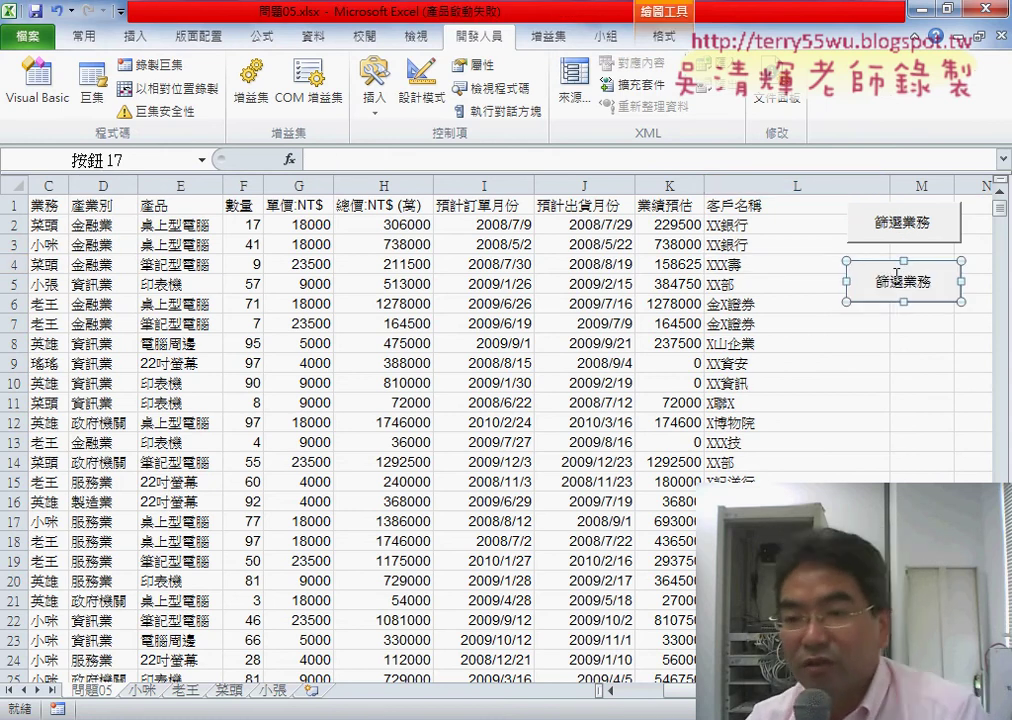
pyautogui.rightClick(897, 273)
pyautogui.click(890, 506)
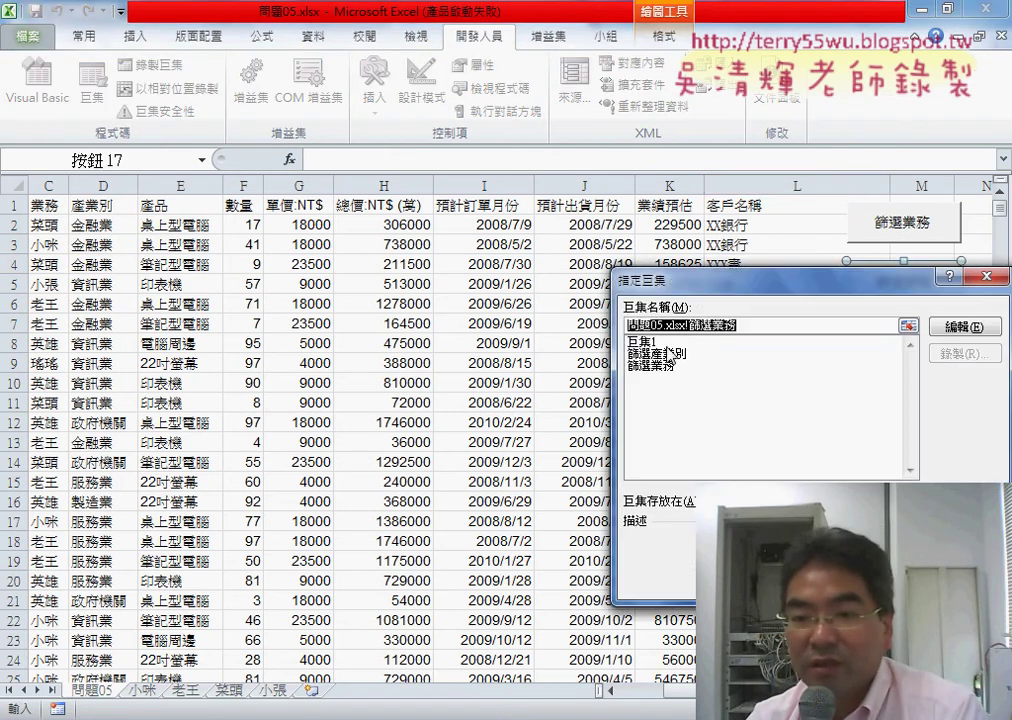
pyautogui.click(680, 355)
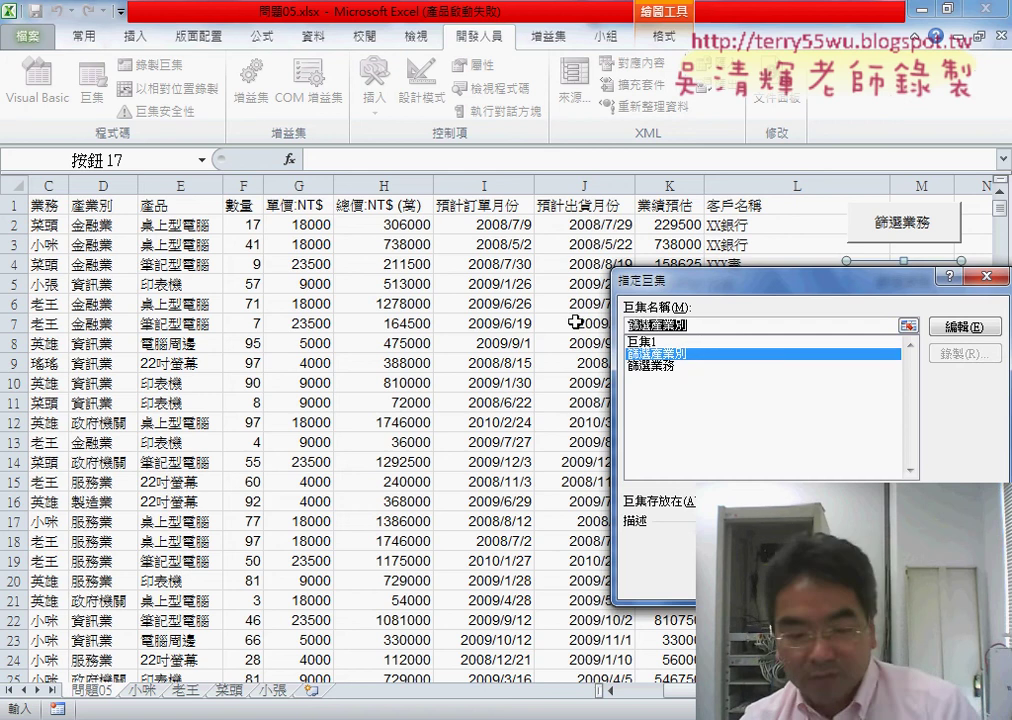
pyautogui.press('Return')
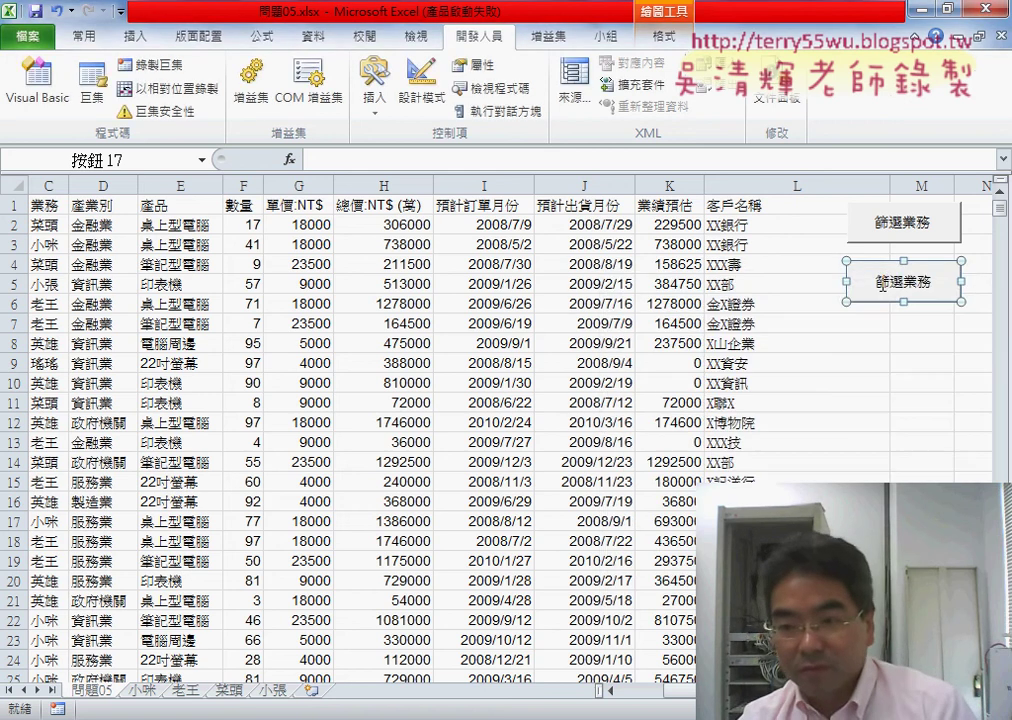
# Step: Relabel the new button 篩選產業別
pyautogui.click(883, 284)
pyautogui.press('Delete')
pyautogui.write('篩選產業別')
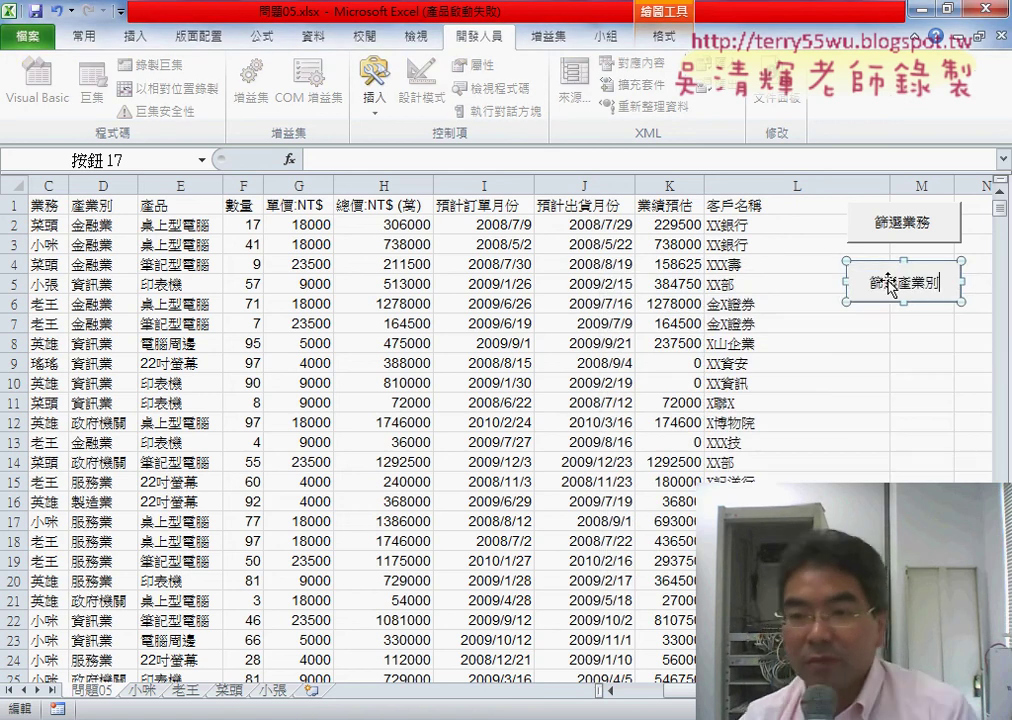
pyautogui.press('Escape')
pyautogui.press('Escape')
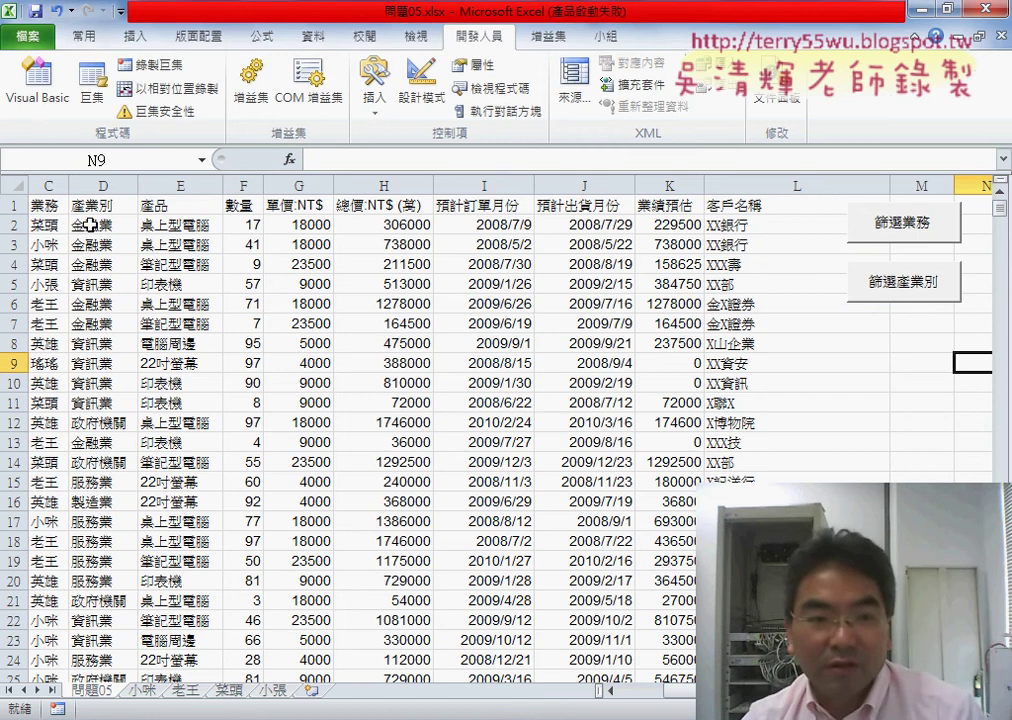
# Step: Run 篩選產業別 with 金融業 copied from cell D2 as the industry name
pyautogui.click(90, 225)
pyautogui.moveTo(360, 160); pyautogui.dragTo(315, 160)
pyautogui.hotkey('ctrl', 'c')
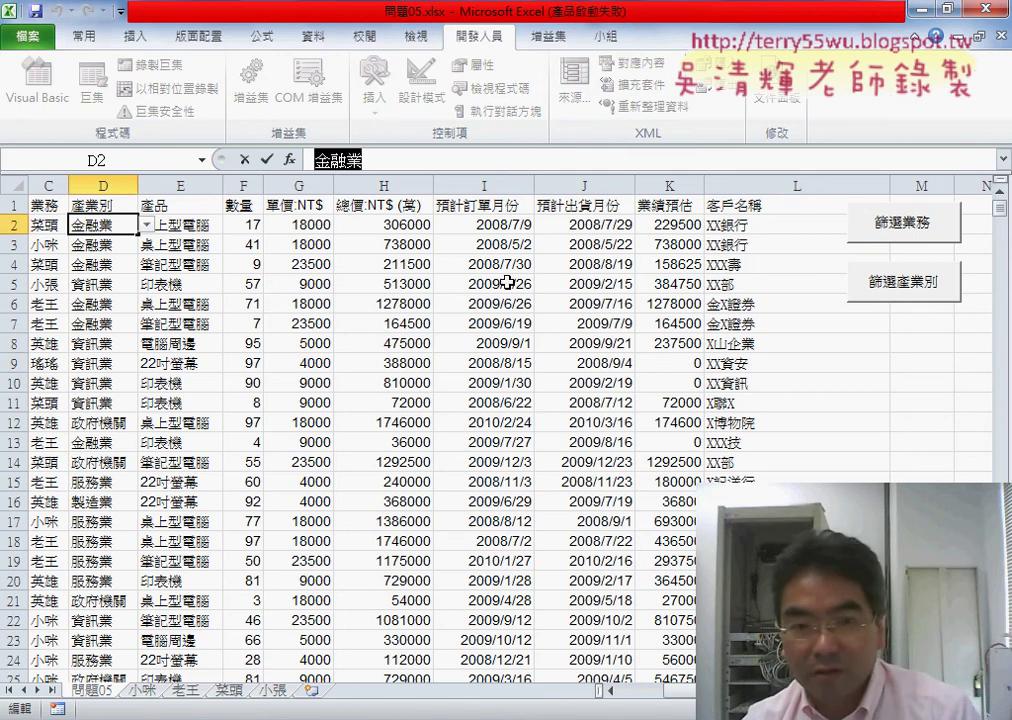
pyautogui.click(881, 312)
pyautogui.hotkey('ctrl', 'v')
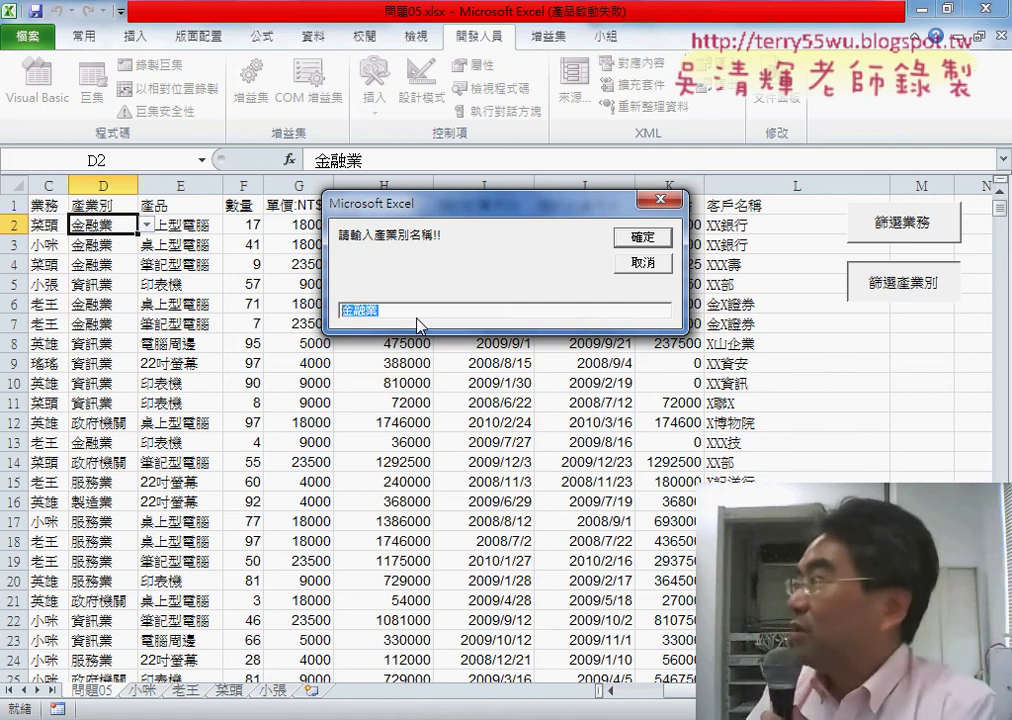
pyautogui.click(637, 243)
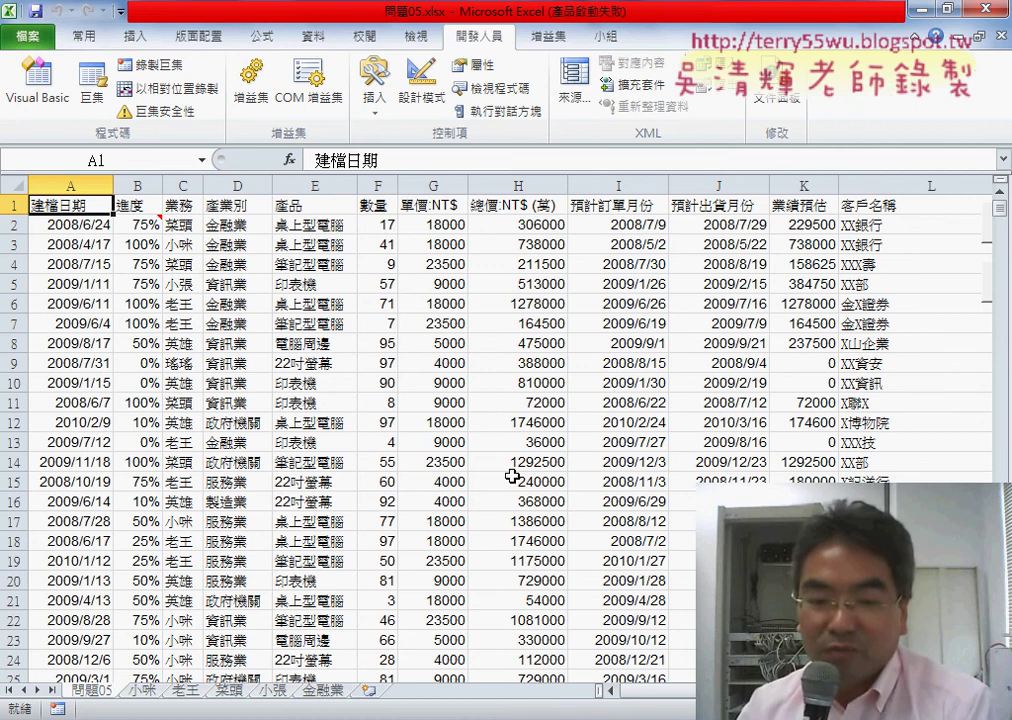
pyautogui.click(330, 691)
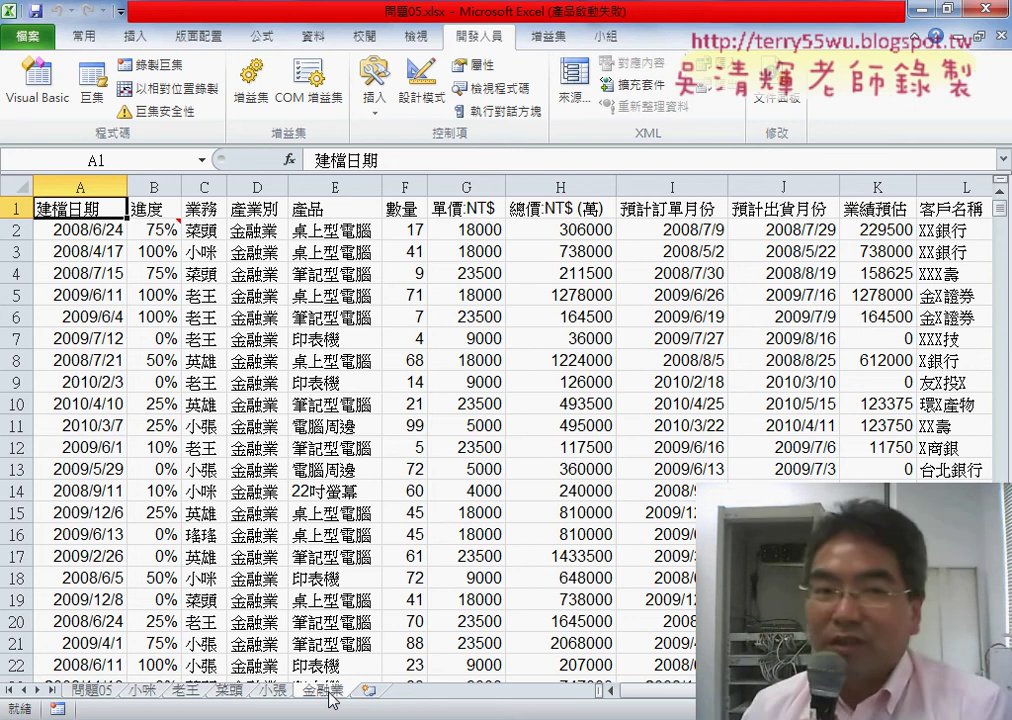
pyautogui.click(203, 186)
pyautogui.click(243, 186)
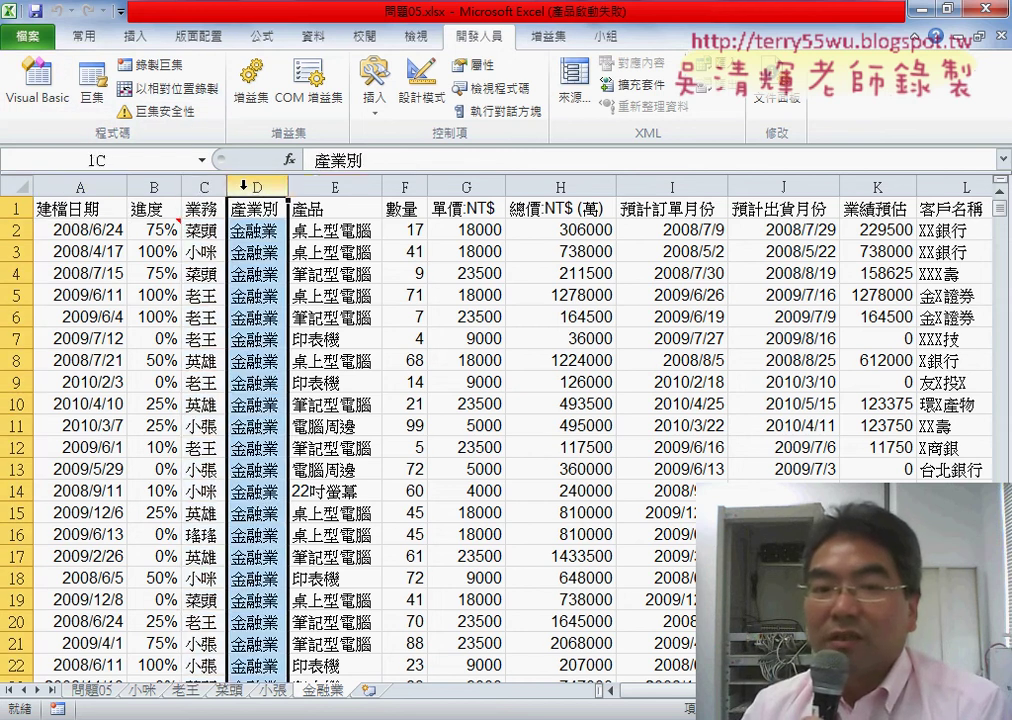
pyautogui.click(315, 184)
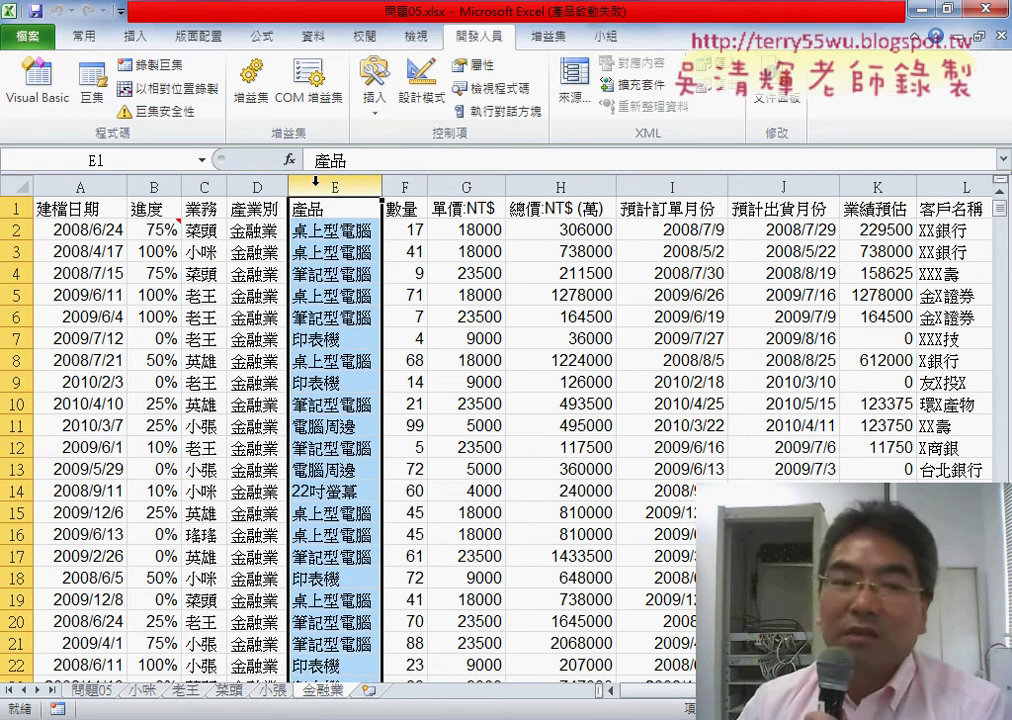
pyautogui.click(88, 692)
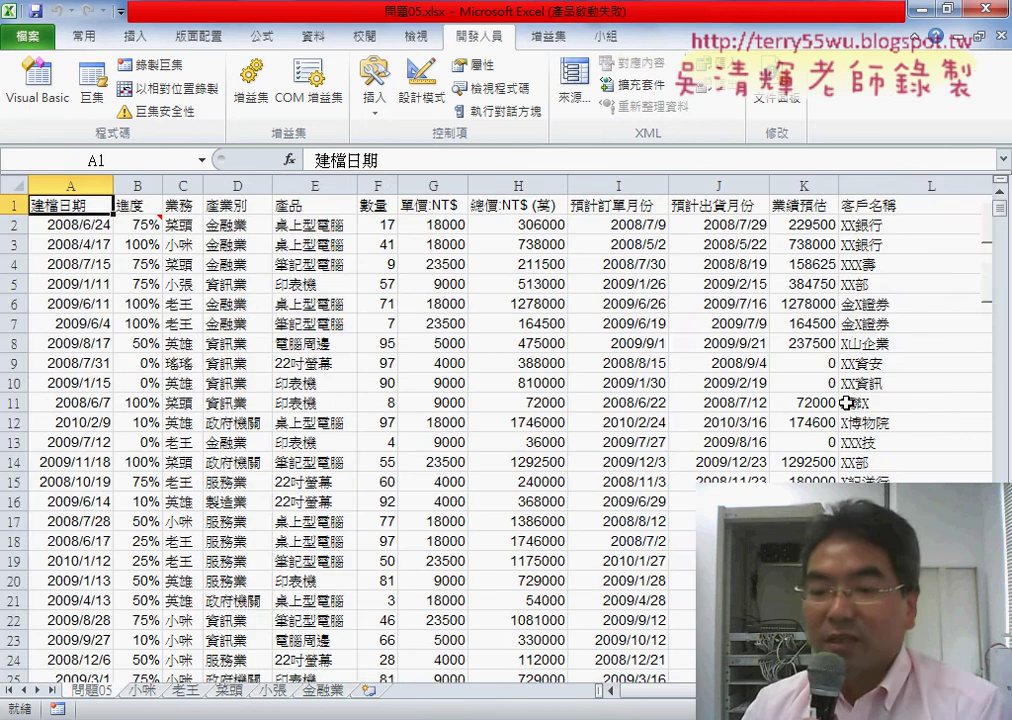
pyautogui.hscroll(4, 500, 430)
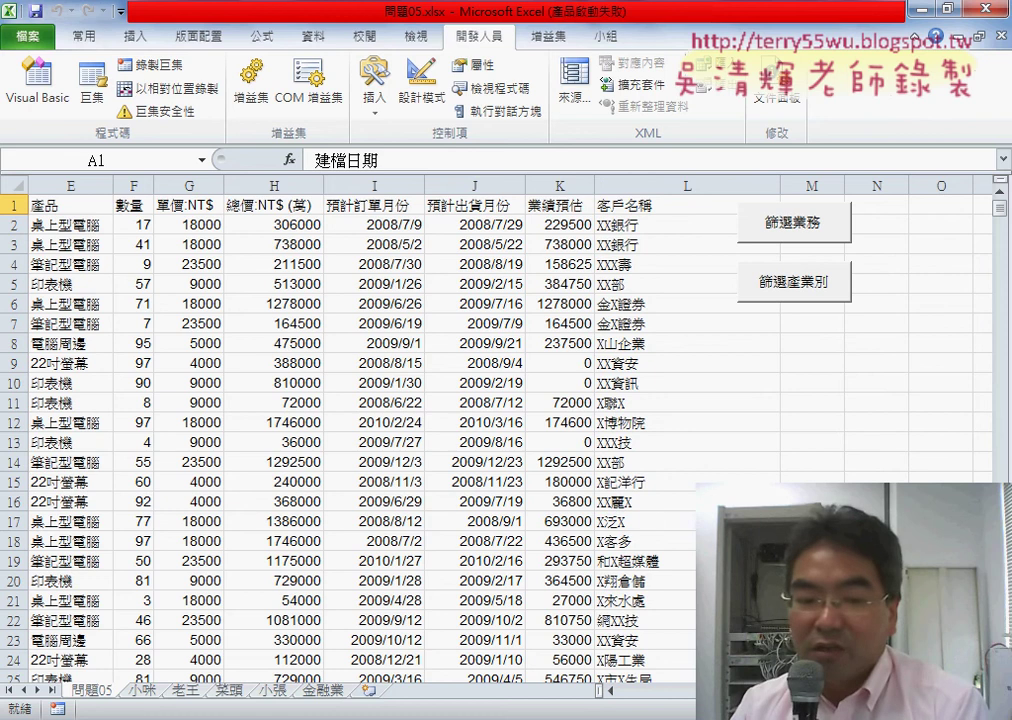
# Step: In Chrome's Drive, go to 單元05 > 範例4_台北市實價登錄 and preview 範例：台北市實價登錄.xlsx
pyautogui.click(308, 655)
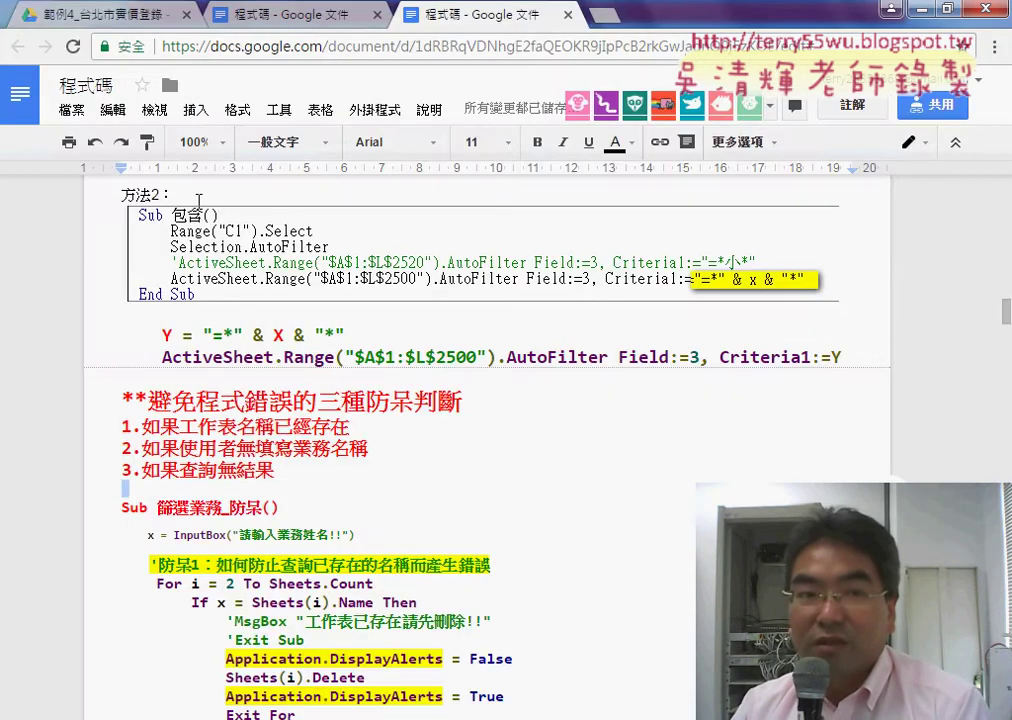
pyautogui.click(115, 18)
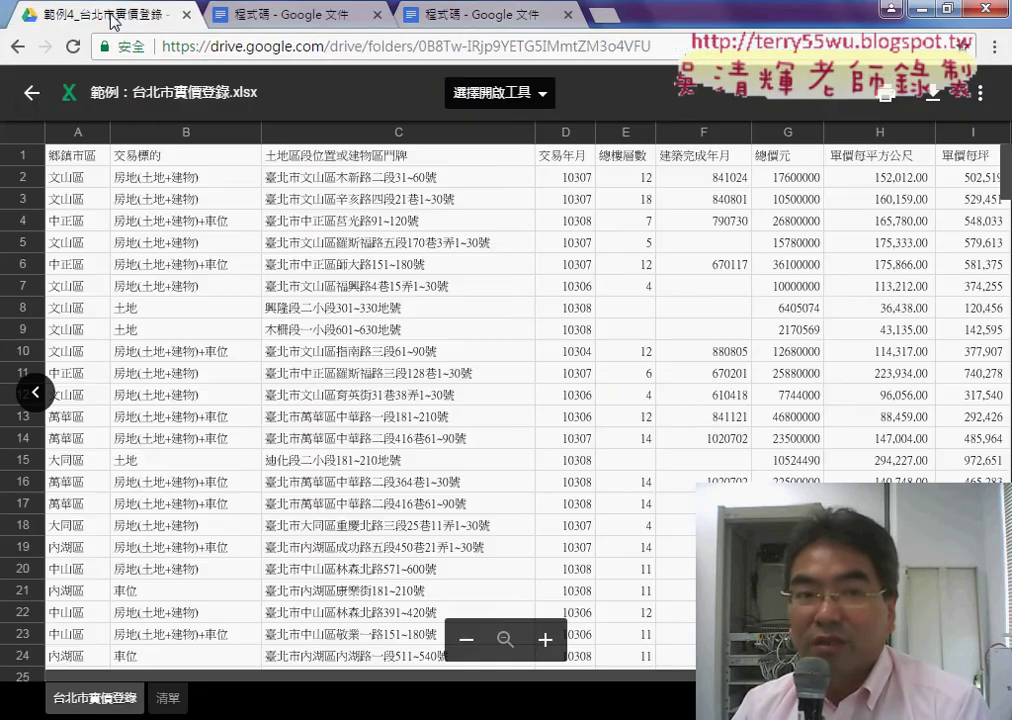
pyautogui.click(32, 92)
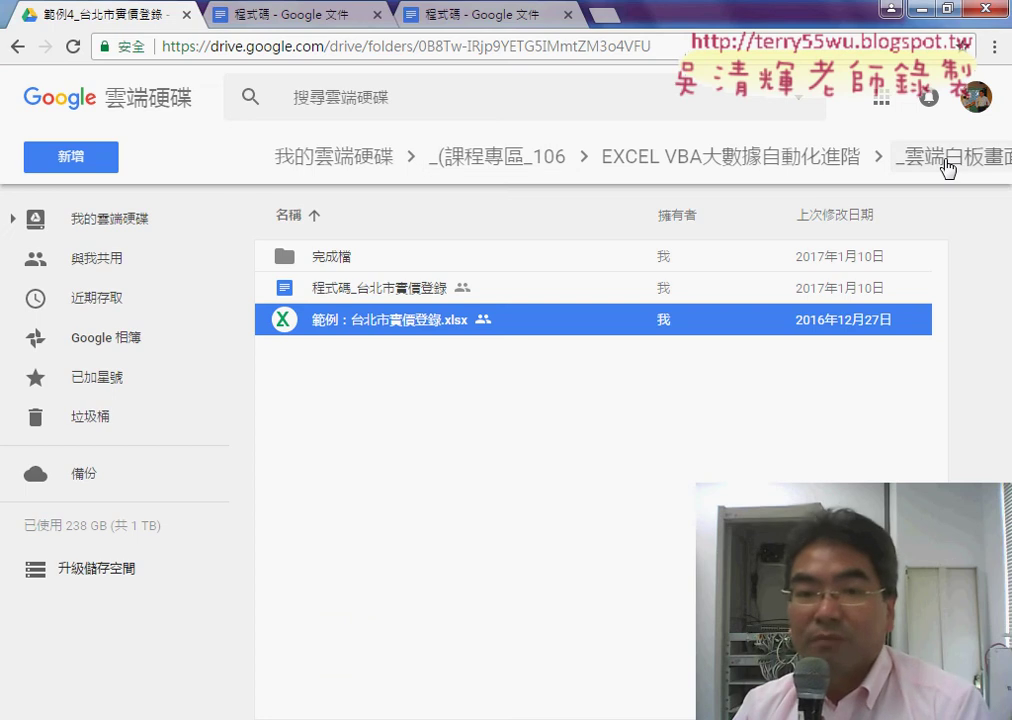
pyautogui.click(18, 47)
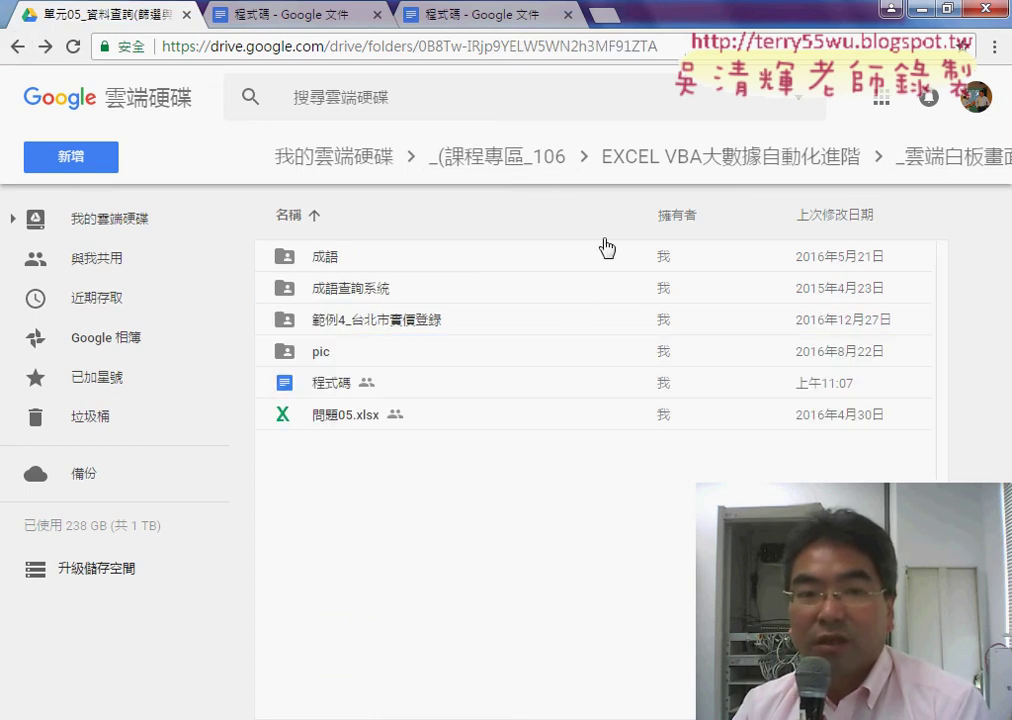
pyautogui.click(20, 45)
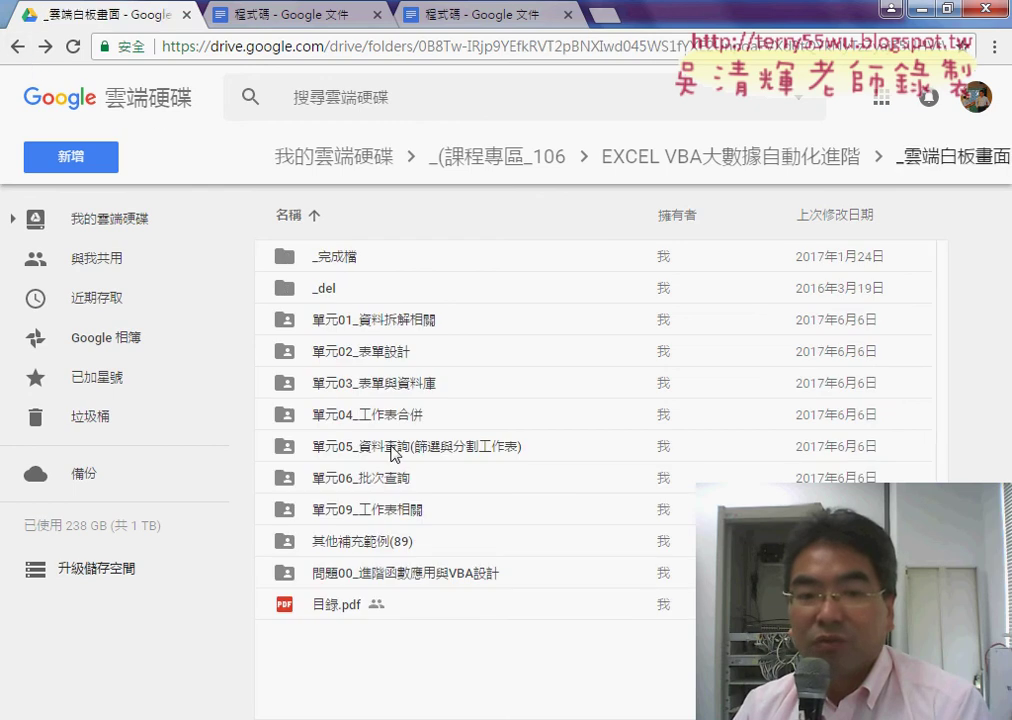
pyautogui.doubleClick(392, 453)
pyautogui.doubleClick(387, 328)
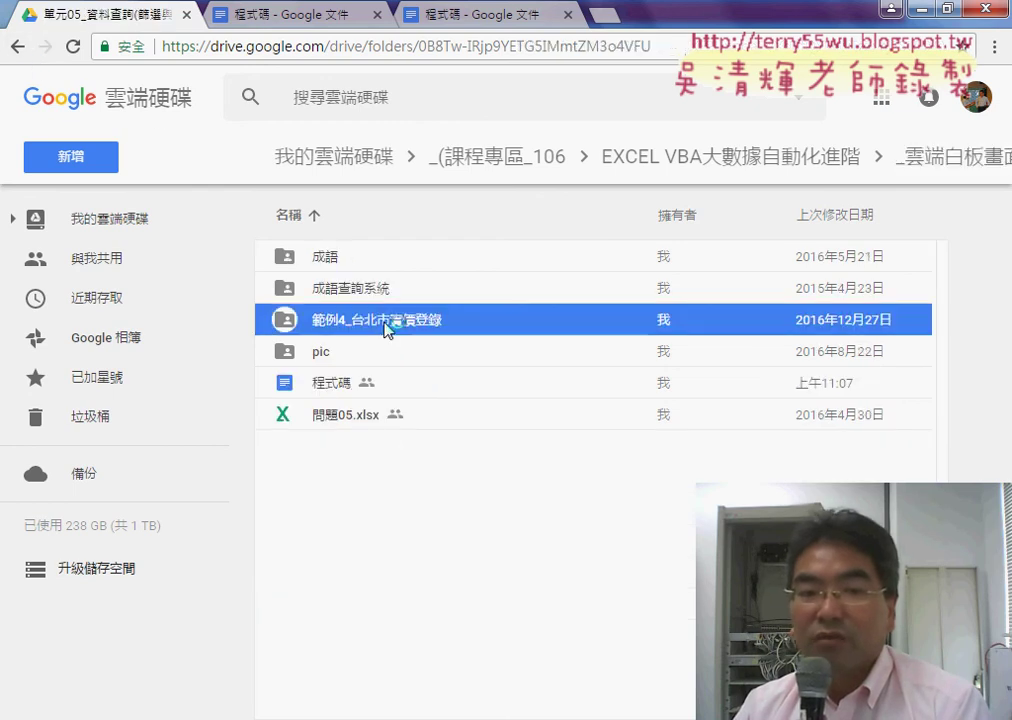
pyautogui.click(417, 330)
pyautogui.doubleClick(417, 330)
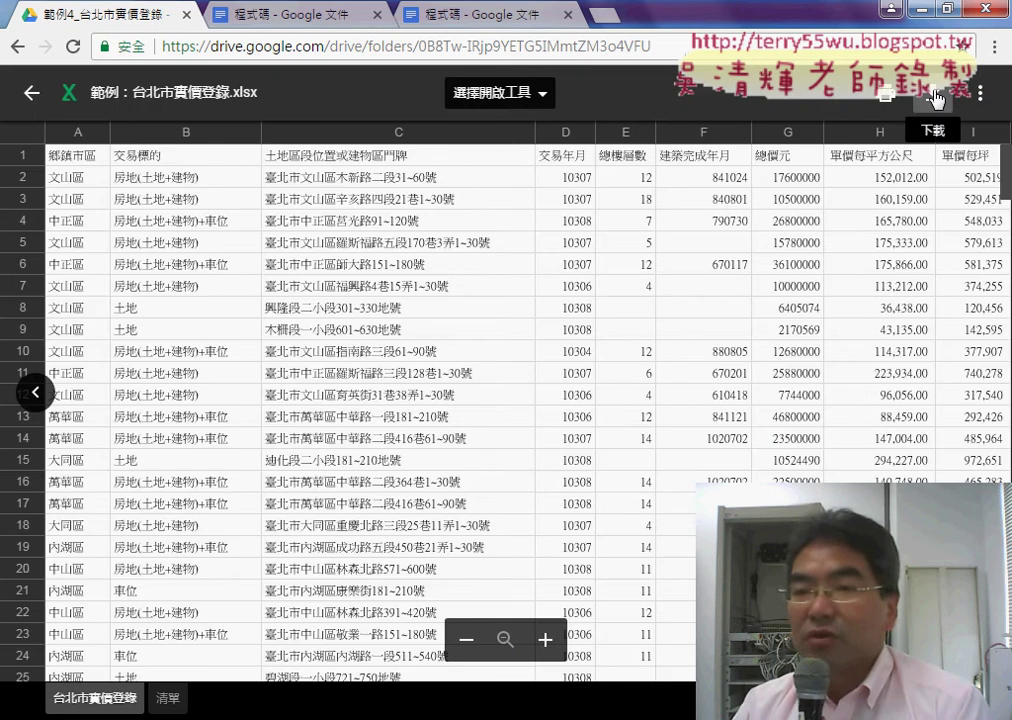
# Step: Download 範例：台北市實價登錄.xlsx from the Drive preview
pyautogui.click(936, 98)
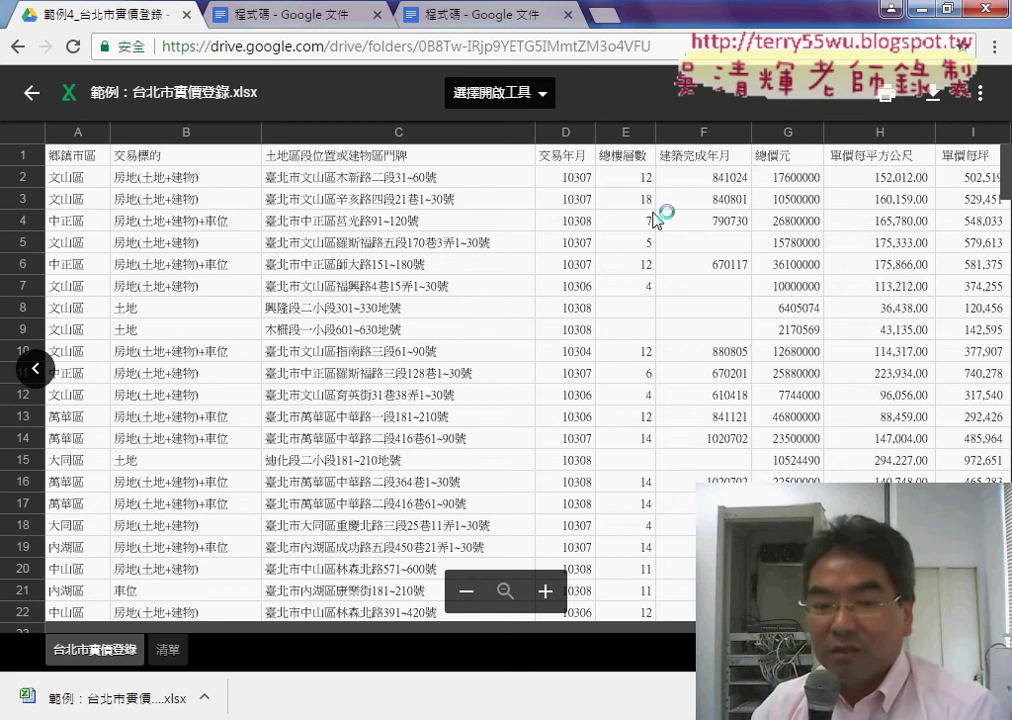
pyautogui.click(204, 697)
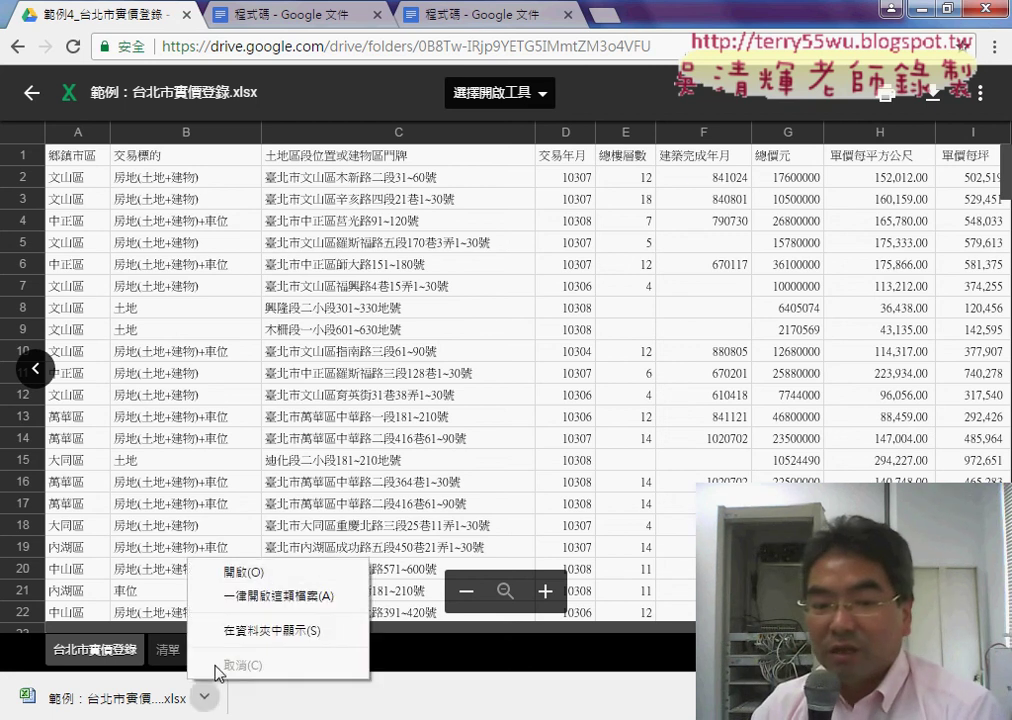
# Step: Open the download in Excel with editing enabled, select column C and C2, then return to Chrome
pyautogui.click(257, 573)
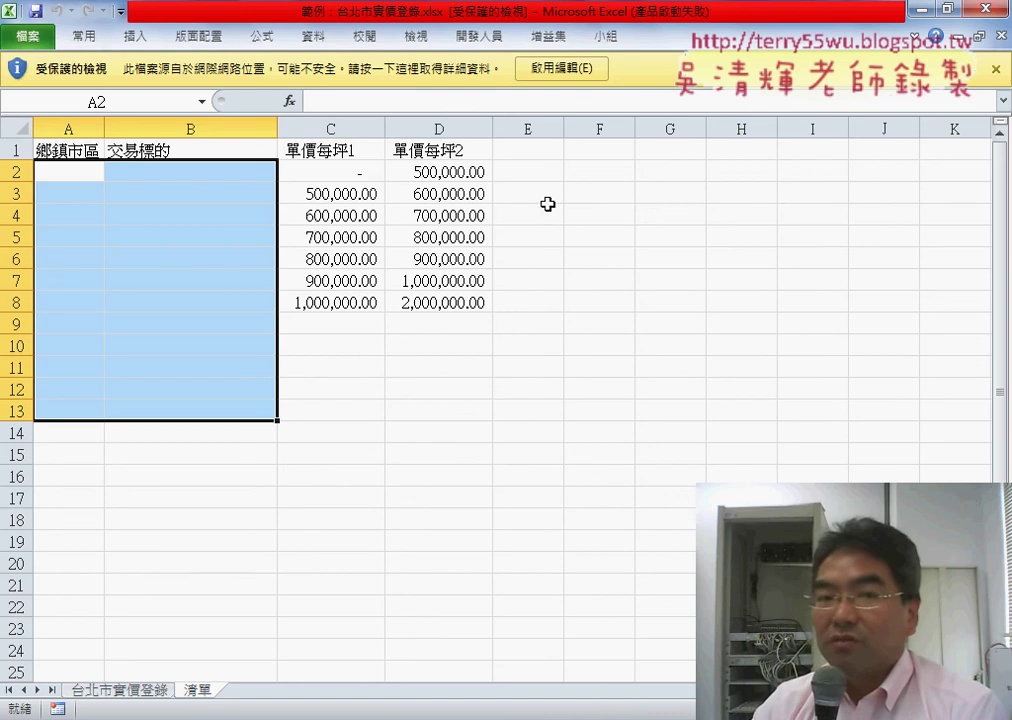
pyautogui.click(570, 72)
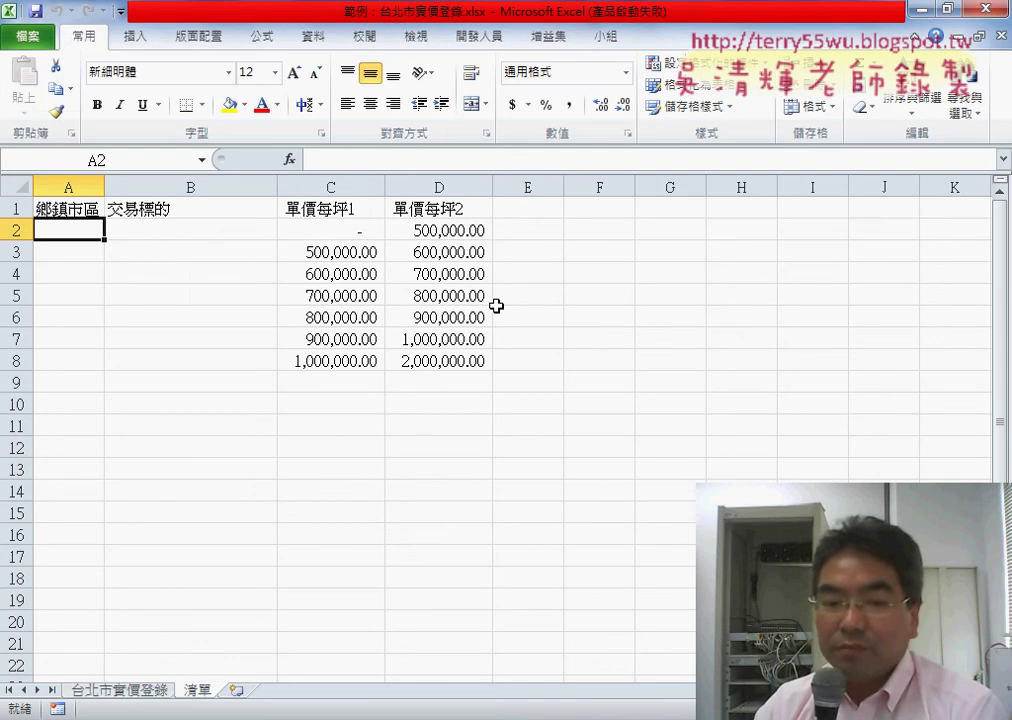
pyautogui.click(132, 690)
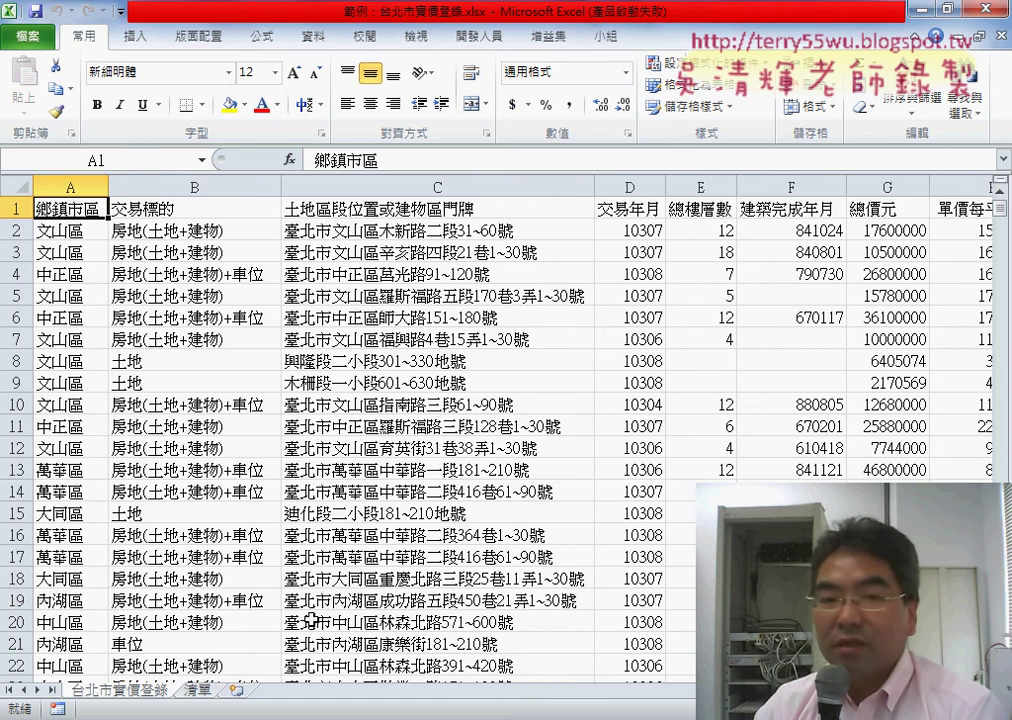
pyautogui.click(452, 183)
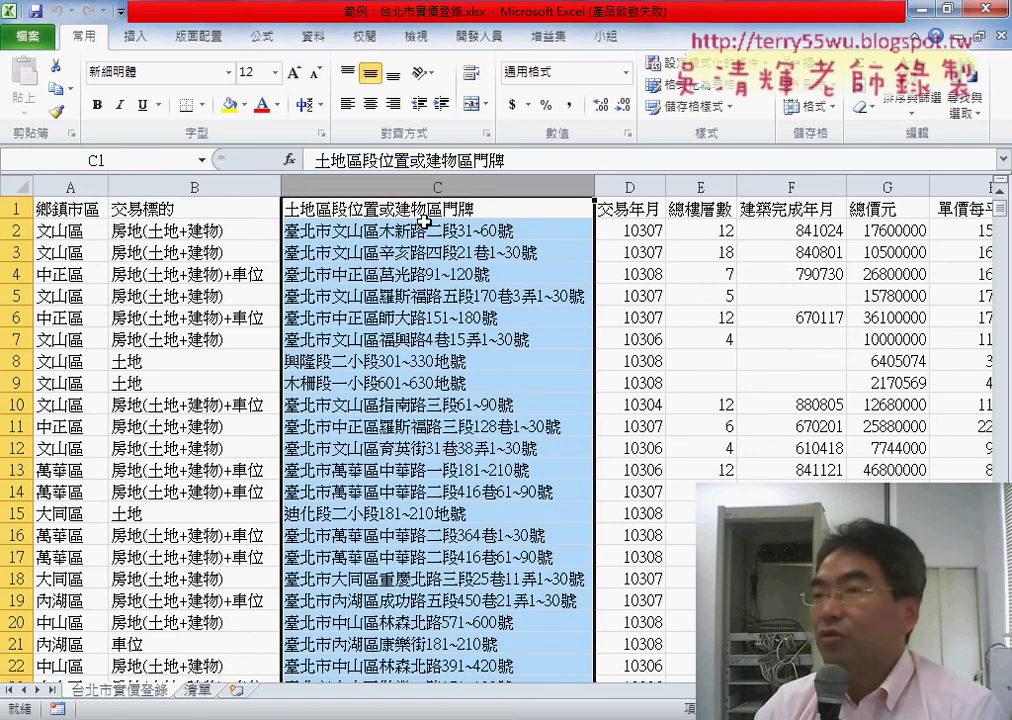
pyautogui.click(424, 231)
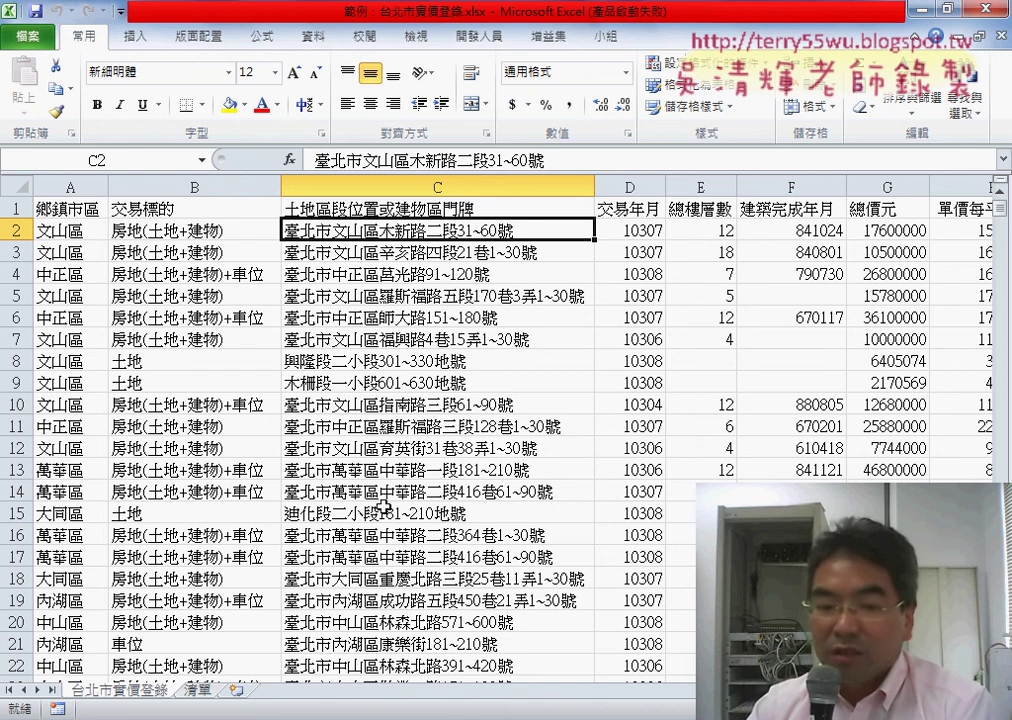
pyautogui.moveTo(300, 712)
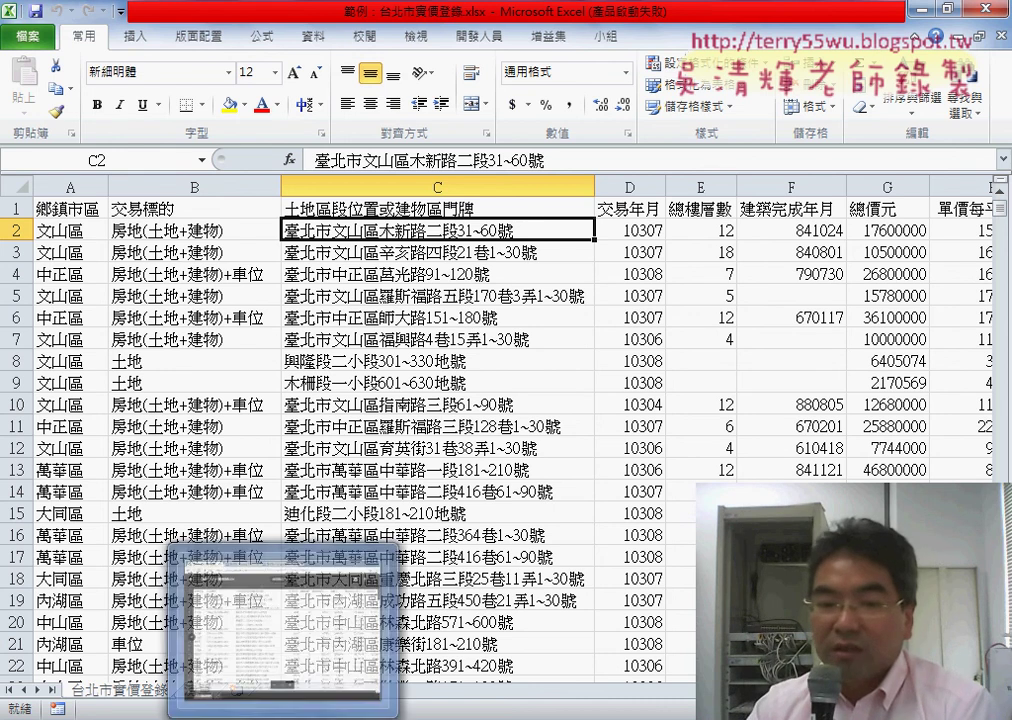
pyautogui.click(294, 662)
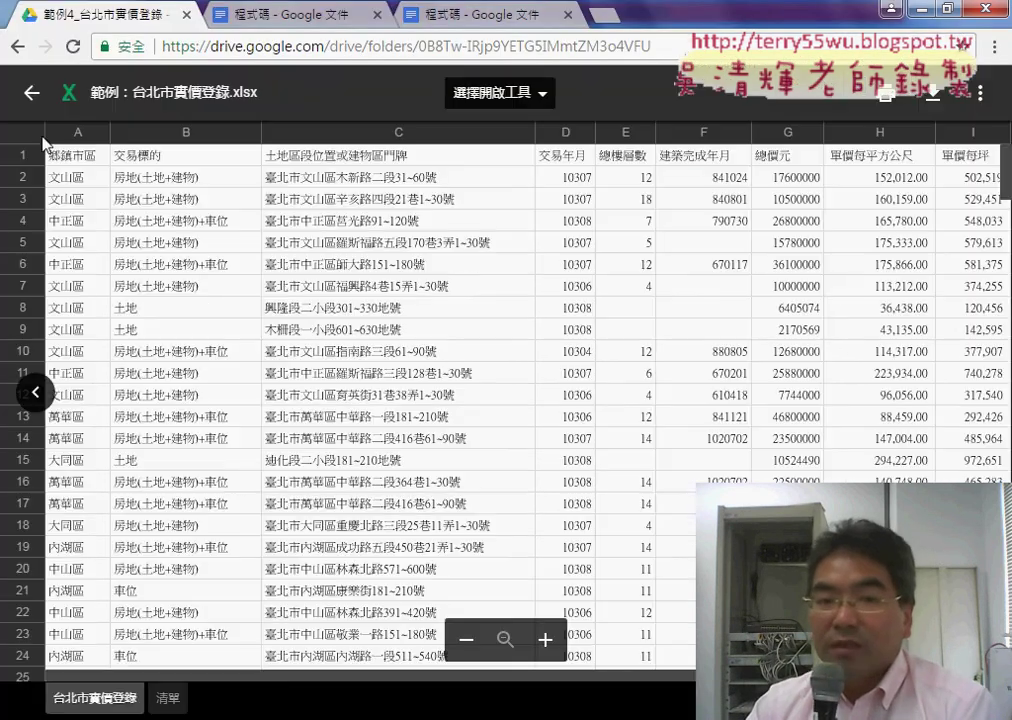
# Step: Open the 程式碼_台北市實價登錄 document and scroll to the red-boxed 篩選地址 code
pyautogui.click(32, 92)
pyautogui.doubleClick(327, 287)
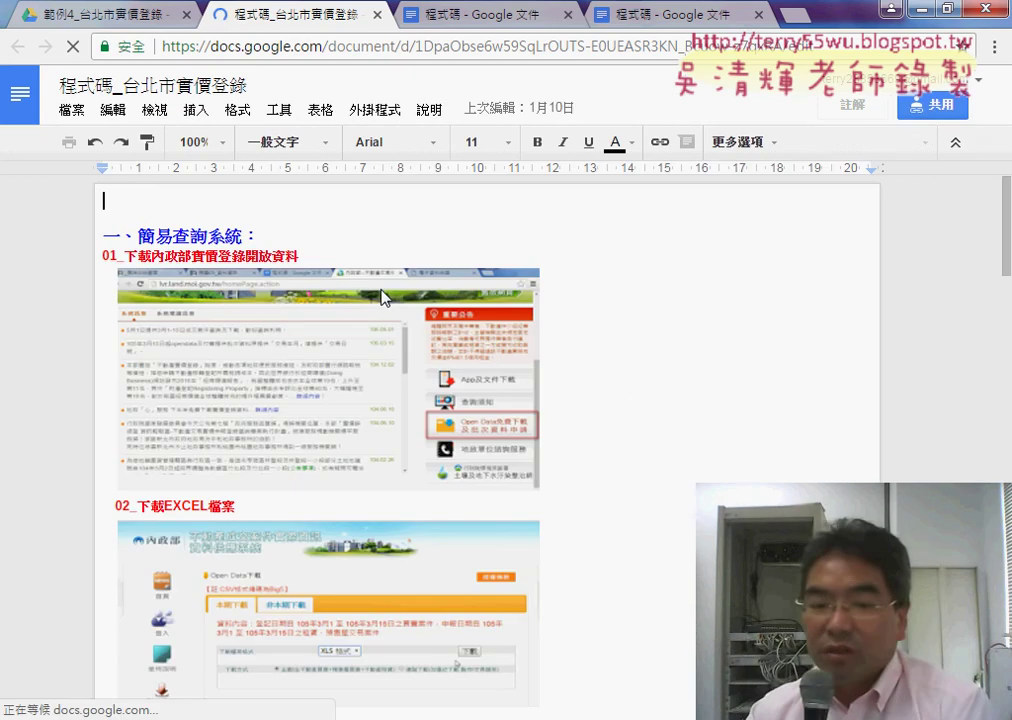
pyautogui.scroll(-5, 637, 404)
pyautogui.scroll(-5, 637, 404)
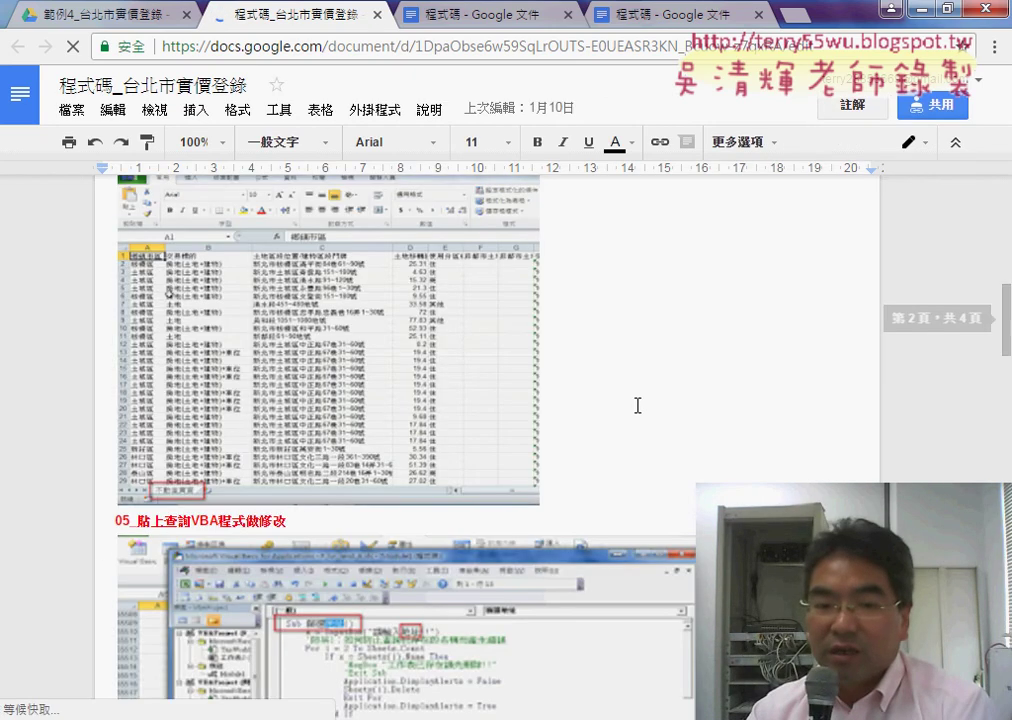
pyautogui.scroll(-5, 637, 404)
pyautogui.scroll(-5, 637, 404)
pyautogui.scroll(-3, 637, 404)
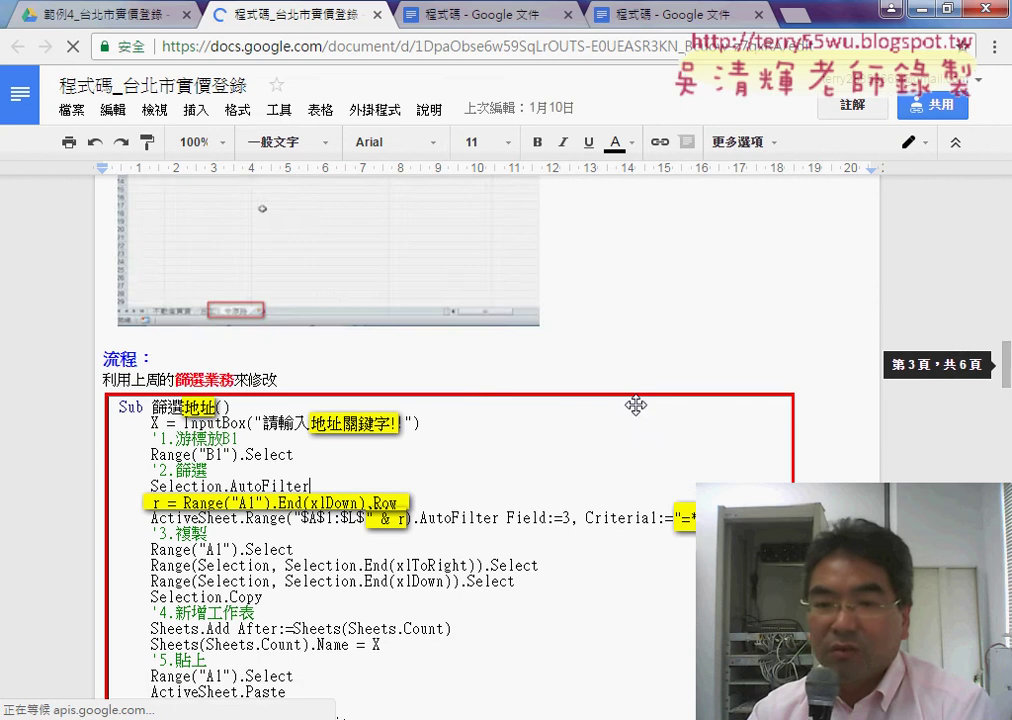
pyautogui.scroll(-2, 637, 404)
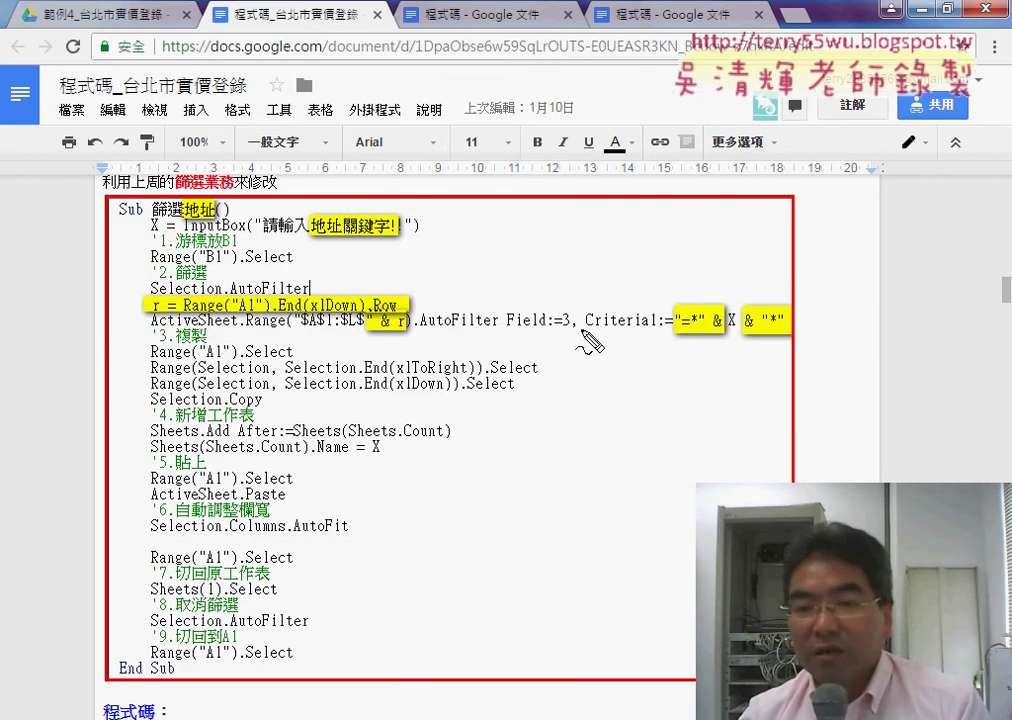
pyautogui.moveTo(581, 326); pyautogui.dragTo(661, 331)
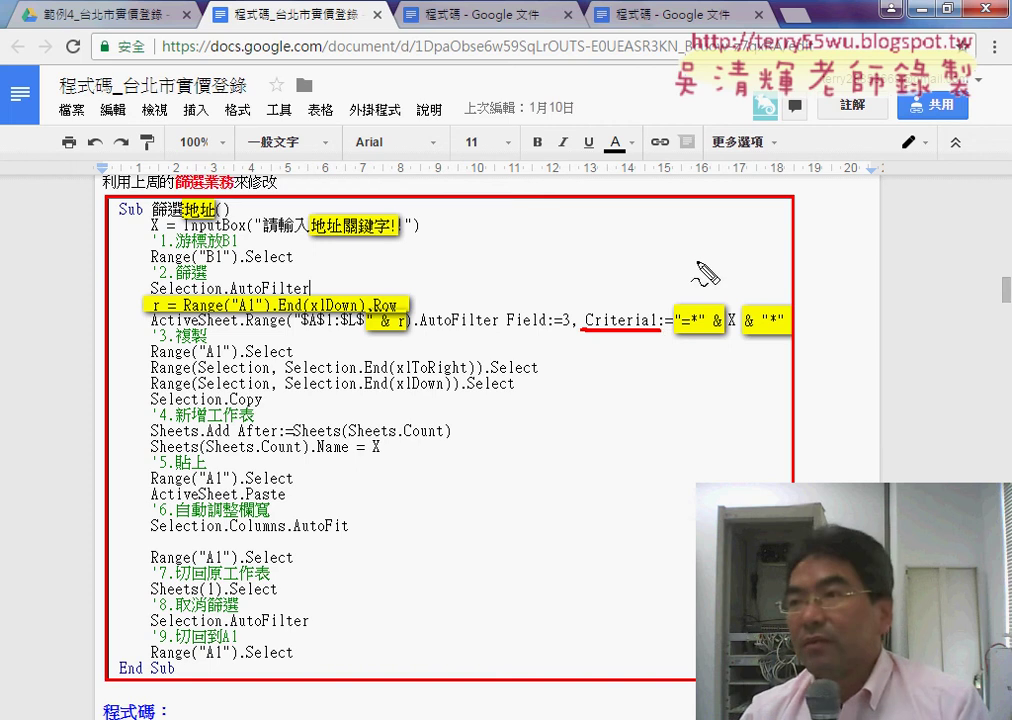
pyautogui.moveTo(679, 261); pyautogui.dragTo(699, 283)
pyautogui.moveTo(698, 261); pyautogui.dragTo(679, 283)
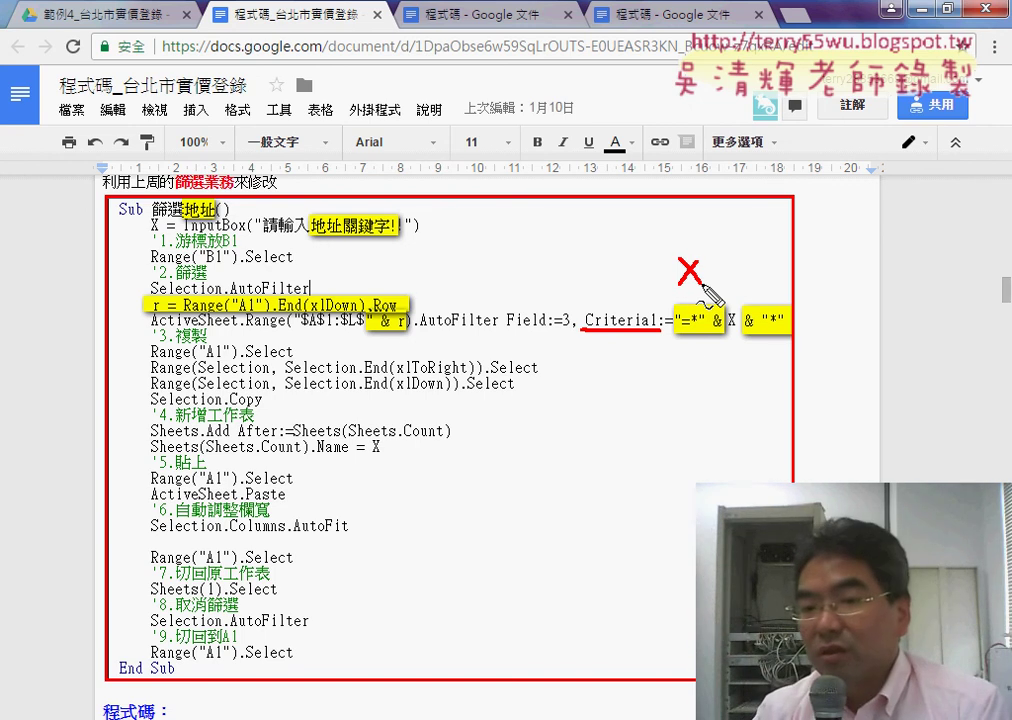
pyautogui.moveTo(676, 338); pyautogui.dragTo(702, 338)
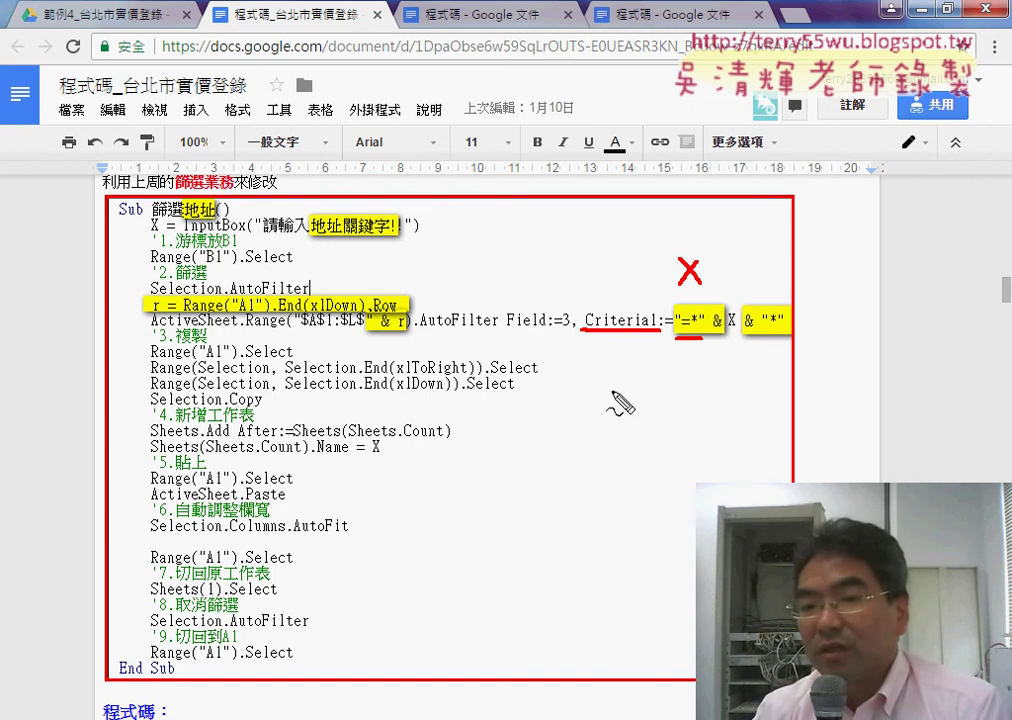
pyautogui.moveTo(608, 387); pyautogui.dragTo(609, 400)
pyautogui.moveTo(620, 387)
pyautogui.mouseDown()
pyautogui.moveTo(621, 398)
pyautogui.moveTo(676, 418)
pyautogui.moveTo(692, 404)
pyautogui.moveTo(690, 416)
pyautogui.mouseUp()
pyautogui.moveTo(690, 395); pyautogui.dragTo(668, 416)
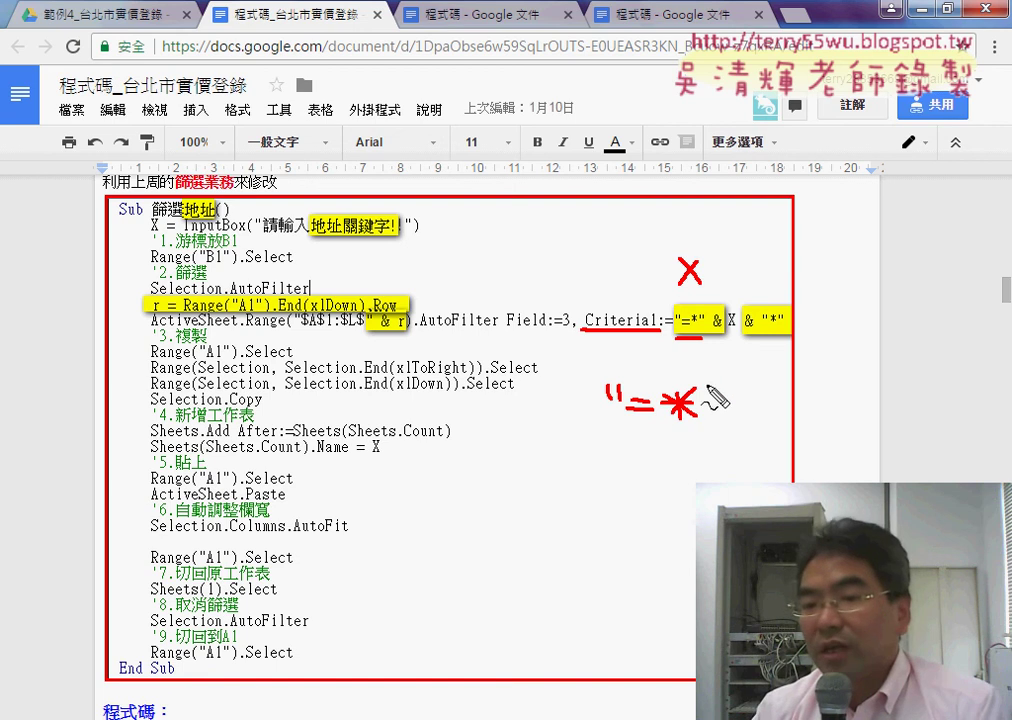
pyautogui.moveTo(709, 383); pyautogui.dragTo(710, 397)
pyautogui.moveTo(716, 382)
pyautogui.mouseDown()
pyautogui.moveTo(716, 396)
pyautogui.moveTo(774, 432)
pyautogui.moveTo(740, 432)
pyautogui.moveTo(734, 420)
pyautogui.mouseUp()
pyautogui.moveTo(800, 400)
pyautogui.mouseDown()
pyautogui.moveTo(789, 421)
pyautogui.moveTo(818, 405)
pyautogui.moveTo(868, 405)
pyautogui.mouseUp()
pyautogui.moveTo(855, 396)
pyautogui.mouseDown()
pyautogui.moveTo(856, 428)
pyautogui.moveTo(866, 422)
pyautogui.mouseUp()
pyautogui.moveTo(866, 398)
pyautogui.mouseDown()
pyautogui.moveTo(845, 422)
pyautogui.moveTo(876, 399)
pyautogui.mouseUp()
pyautogui.moveTo(886, 385); pyautogui.dragTo(885, 399)
pyautogui.moveTo(832, 437); pyautogui.dragTo(866, 442)
pyautogui.moveTo(674, 430); pyautogui.dragTo(789, 449)
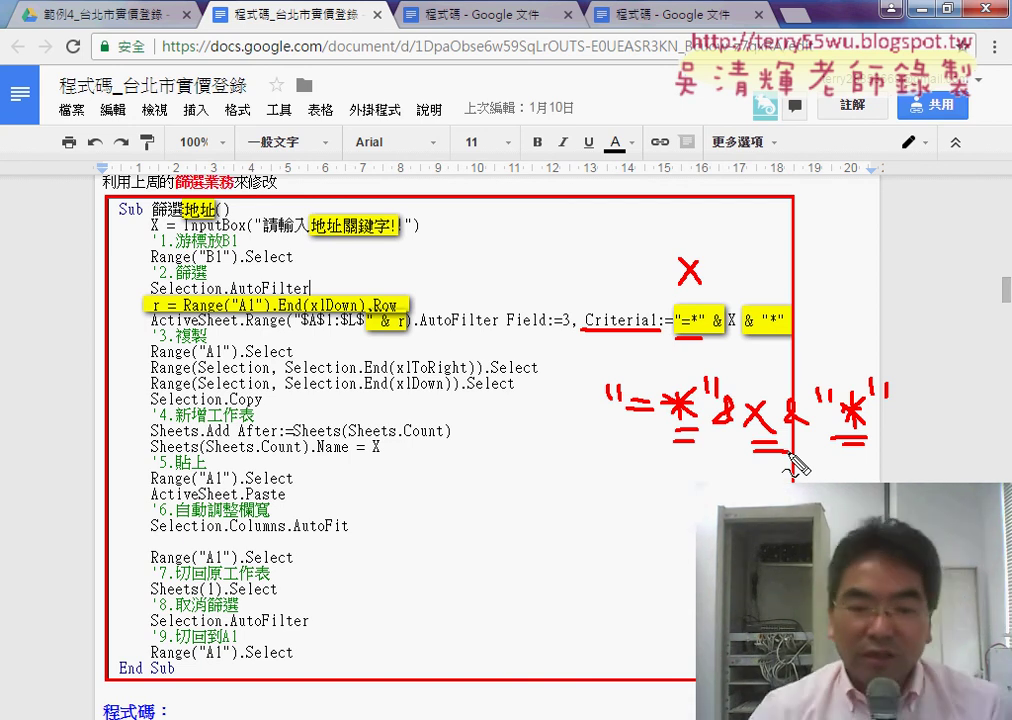
pyautogui.press('Escape')
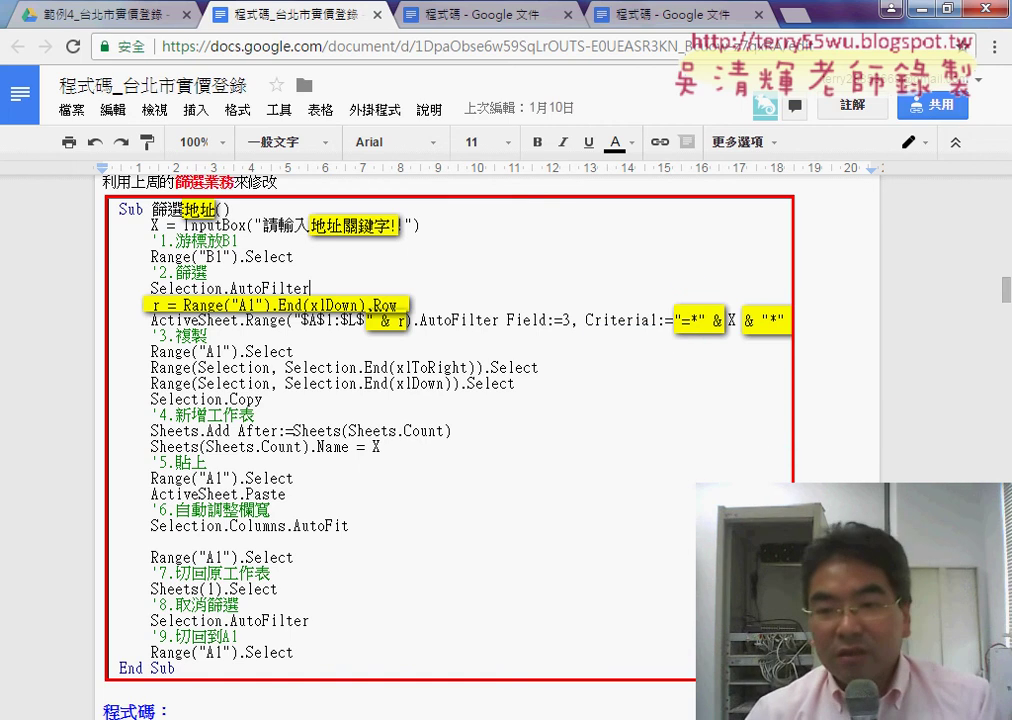
pyautogui.hotkey('alt', 'Tab')
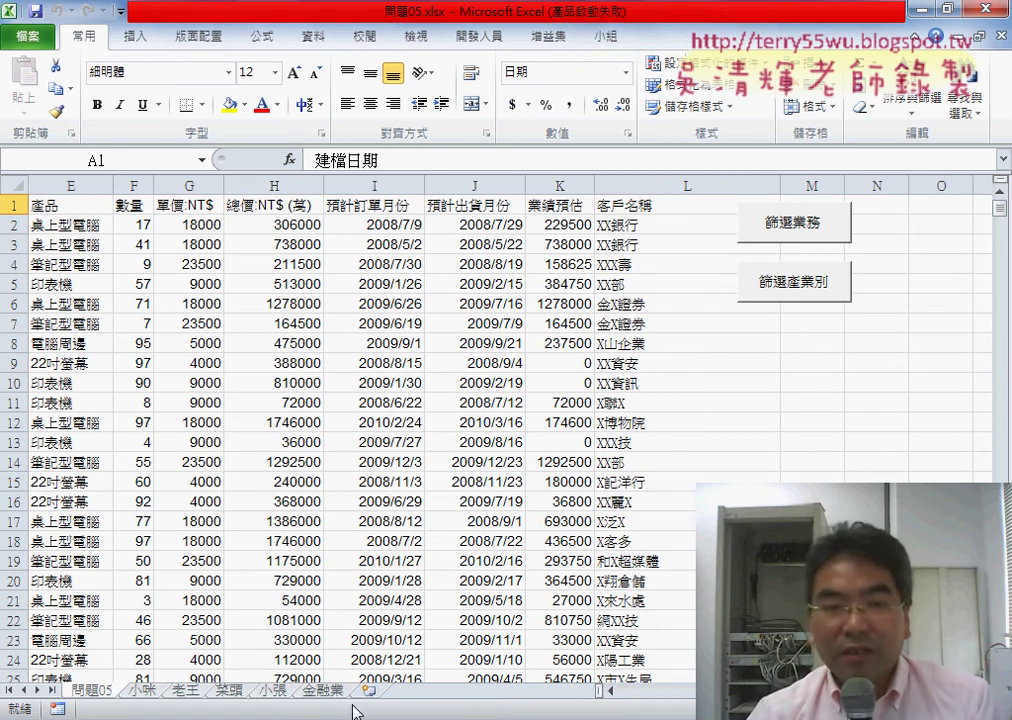
pyautogui.hotkey('alt', 'Tab')
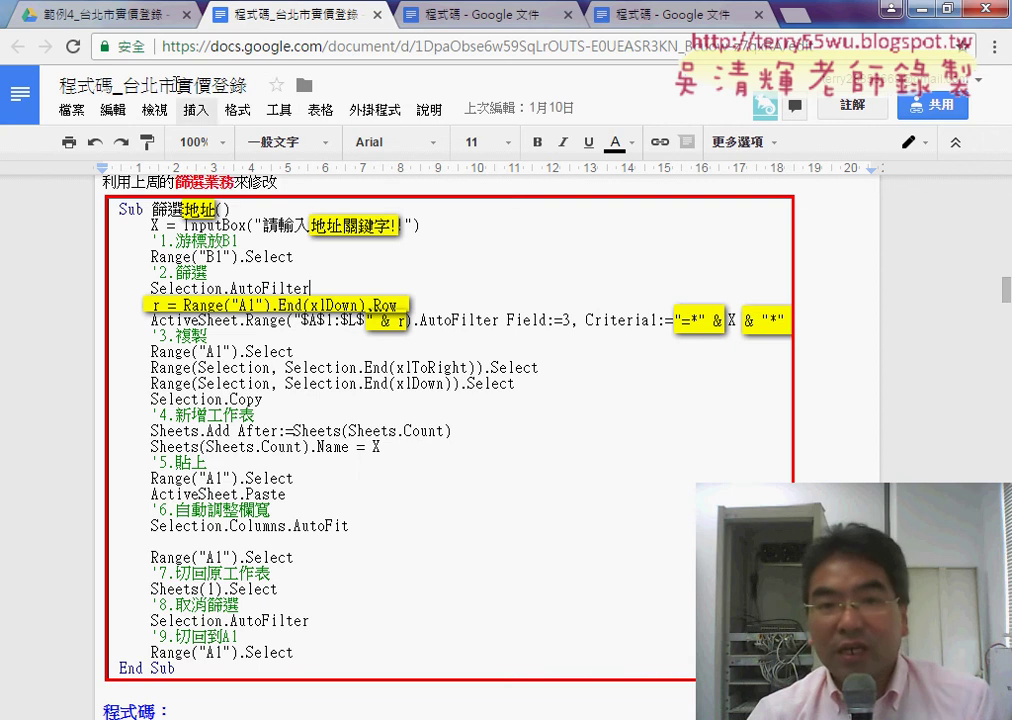
pyautogui.click(108, 15)
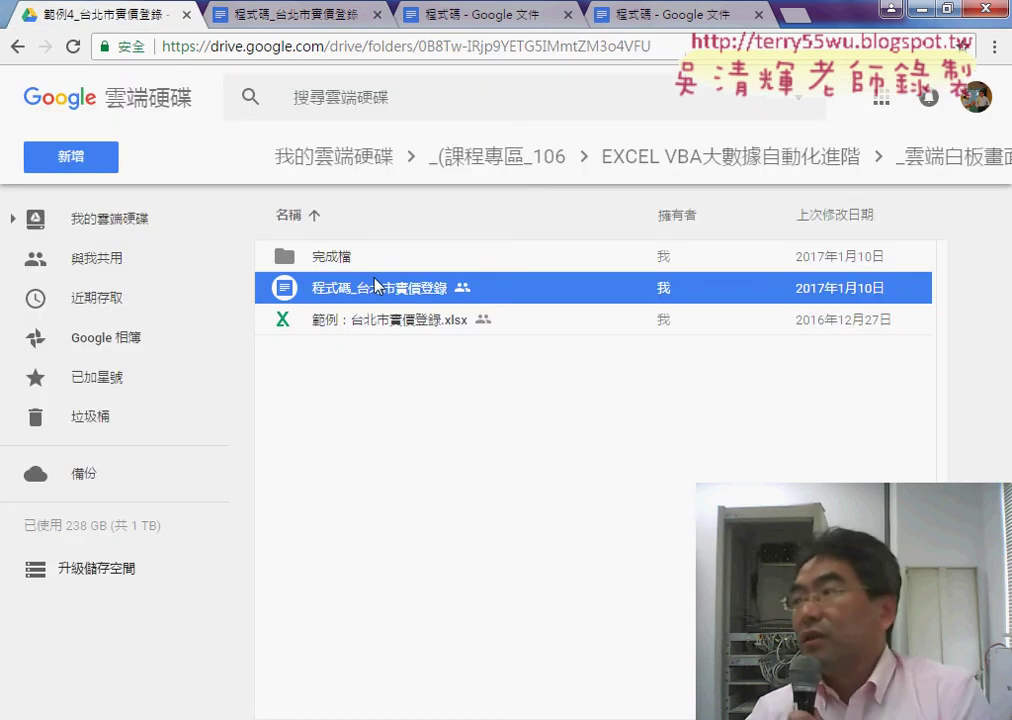
pyautogui.click(303, 12)
# Step: Highlight the wildcard criterion Criteria1:="=*" & X & "*" on the AutoFilter Field:=3 line of Sub 篩選地址()
pyautogui.scroll(-2, 726, 333)
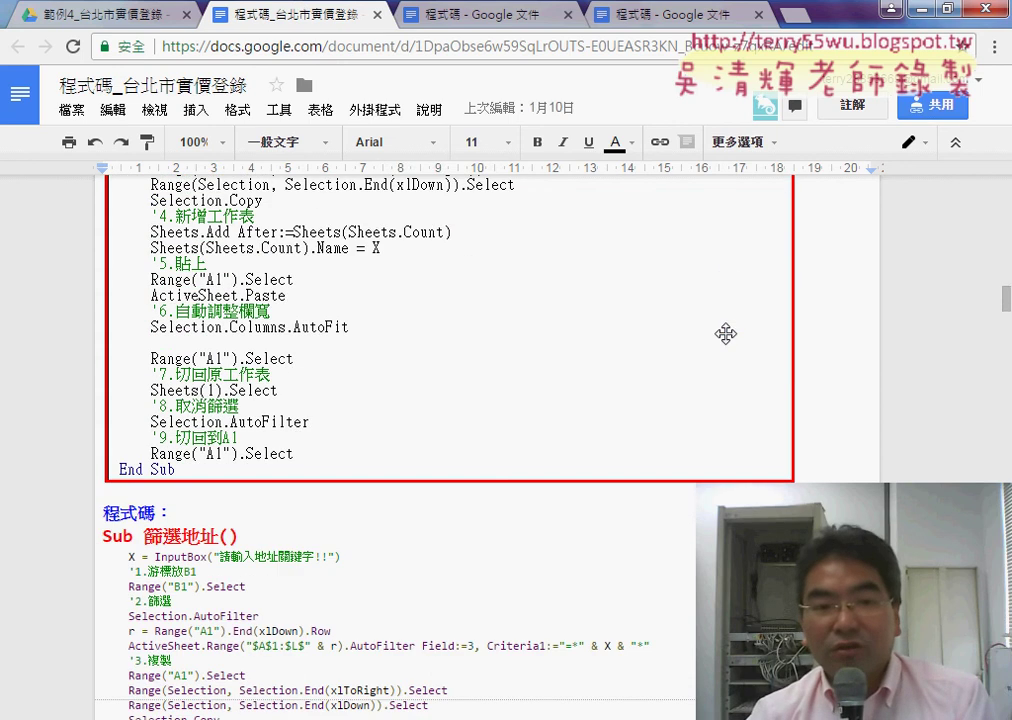
pyautogui.scroll(-3, 726, 333)
pyautogui.moveTo(144, 240); pyautogui.dragTo(218, 240)
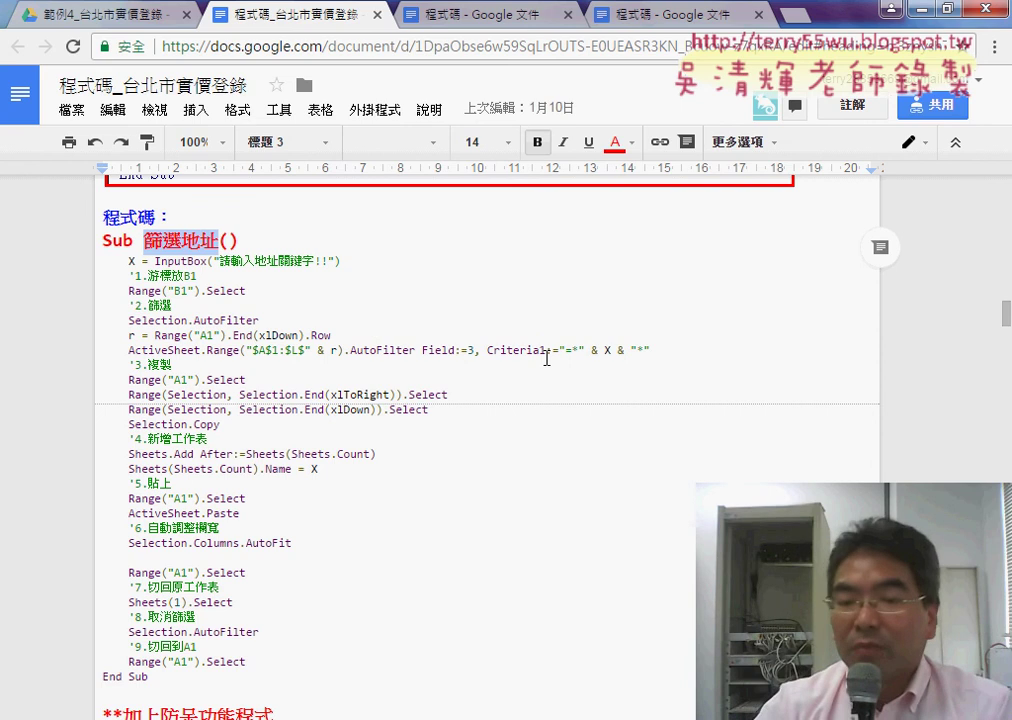
pyautogui.moveTo(487, 350); pyautogui.dragTo(655, 349)
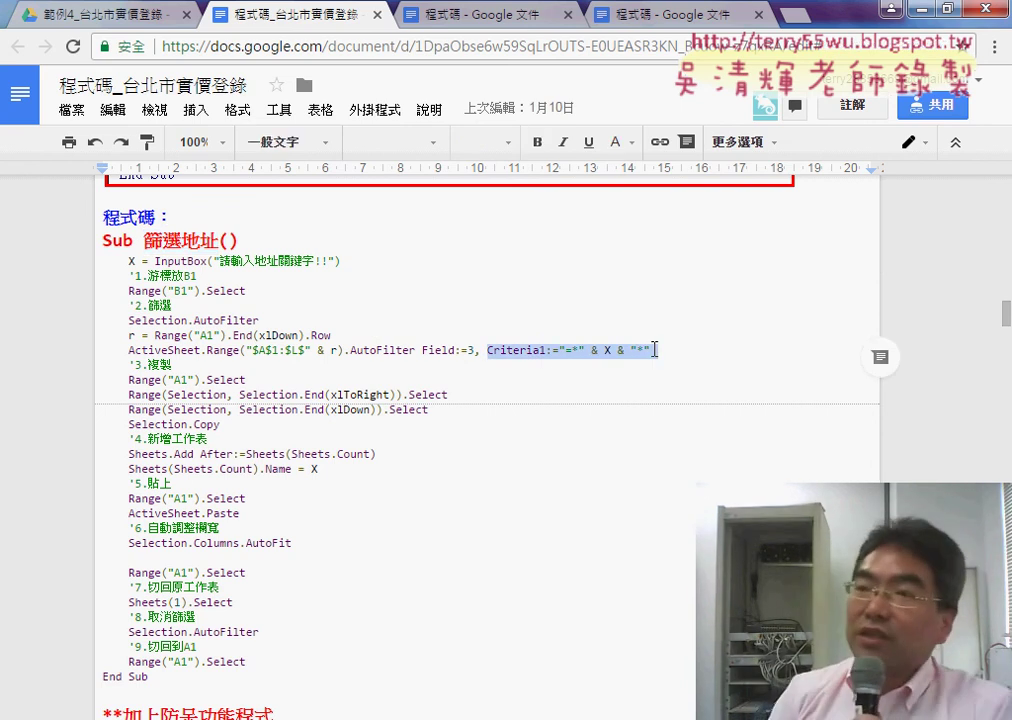